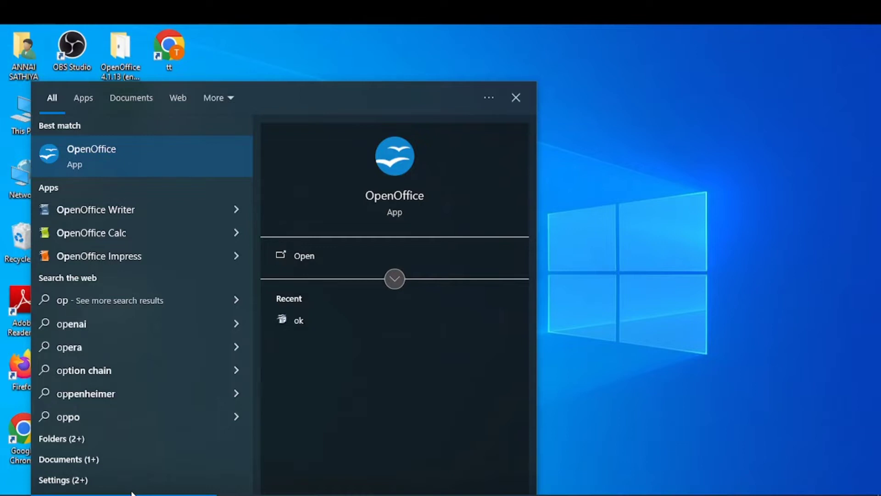
- Launch OpenOffice and create a new text document
left_click(103, 154)
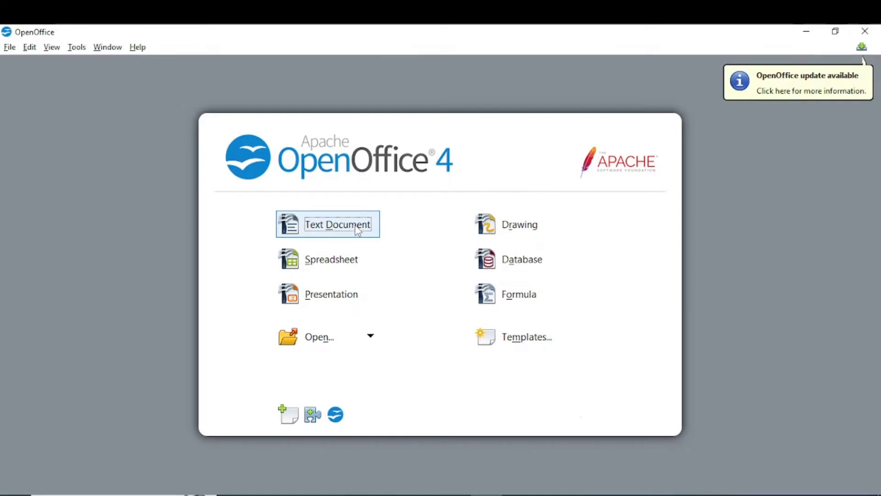
left_click(358, 231)
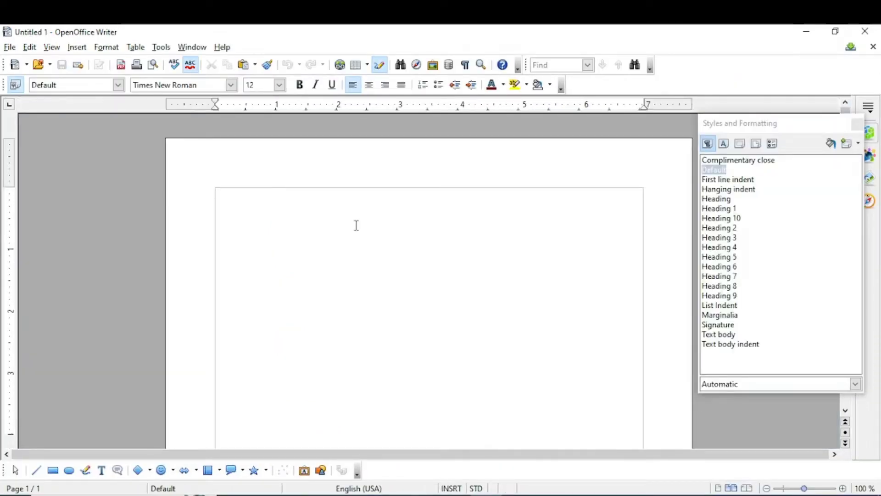
- Examine the available file, view, insert, format, table and tools commands of the word processor
left_click(10, 47)
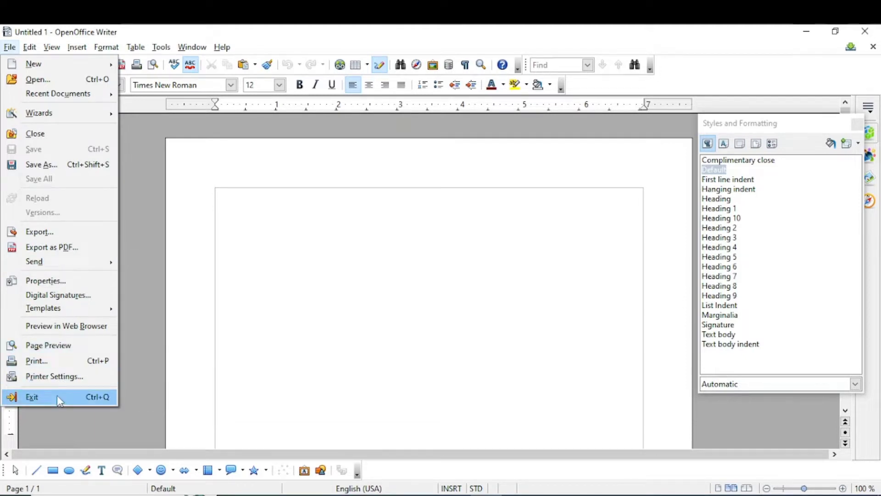
mouse_move(29, 47)
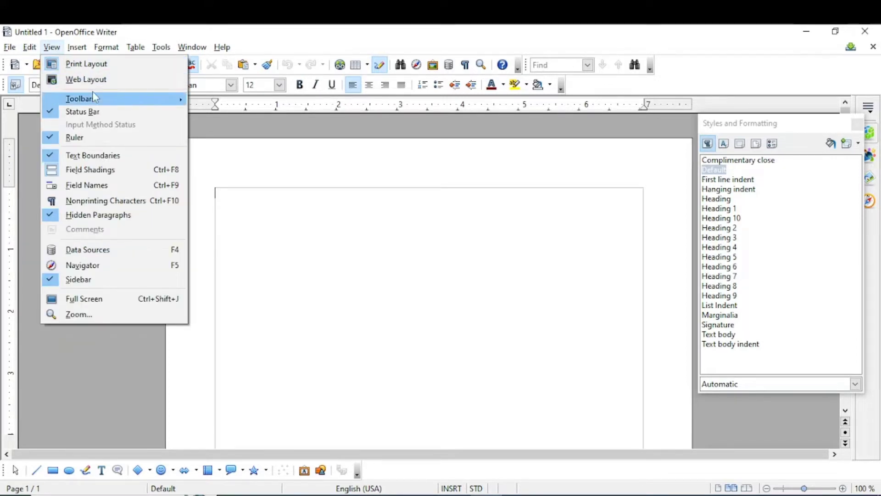
mouse_move(94, 98)
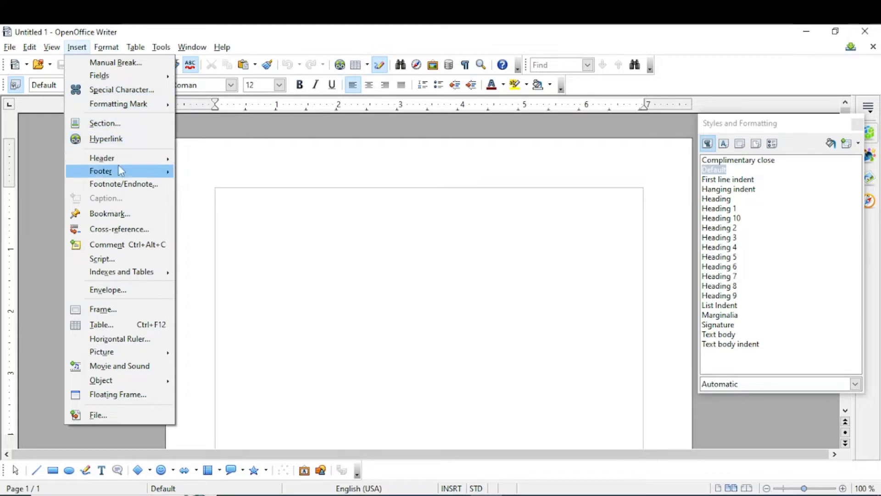
mouse_move(119, 174)
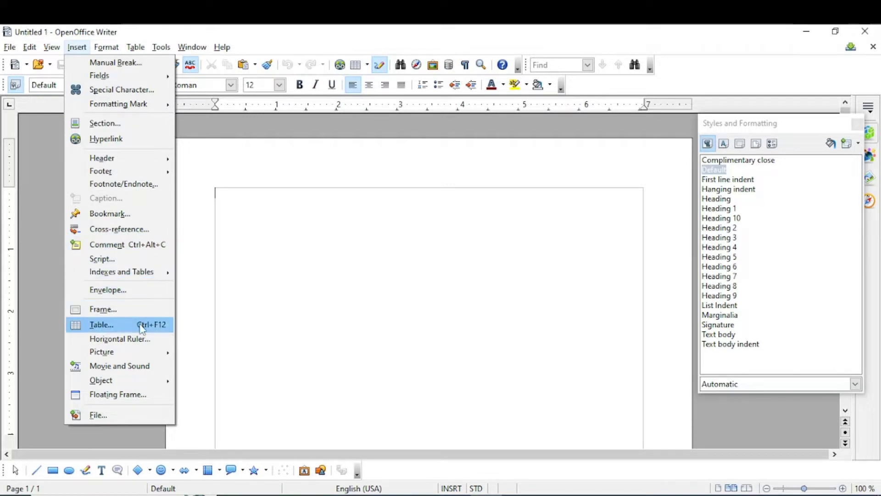
mouse_move(142, 352)
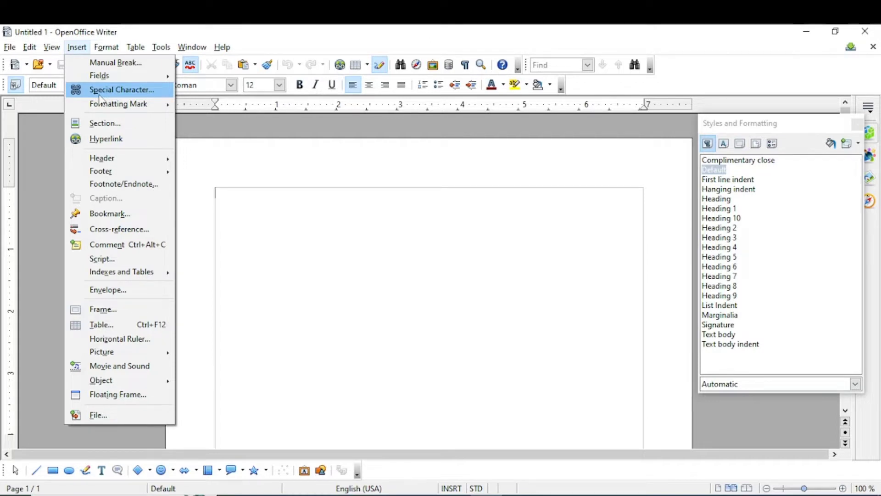
mouse_move(106, 47)
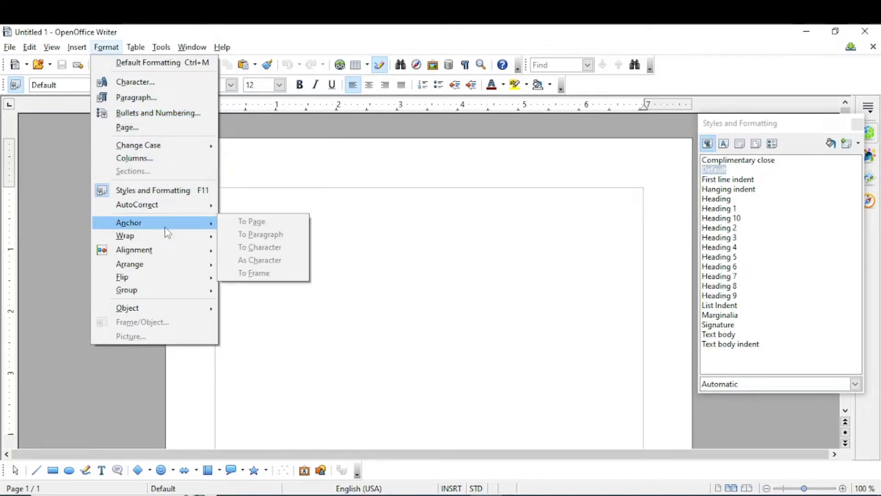
mouse_move(169, 210)
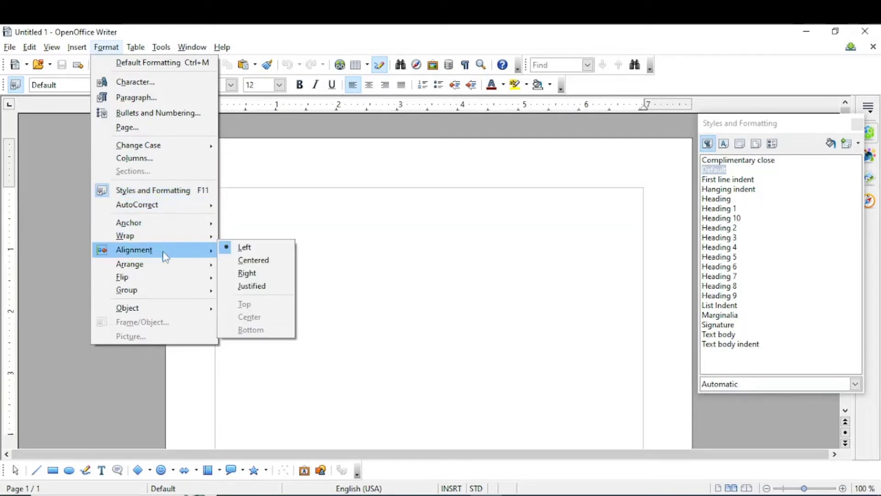
mouse_move(165, 270)
mouse_move(166, 296)
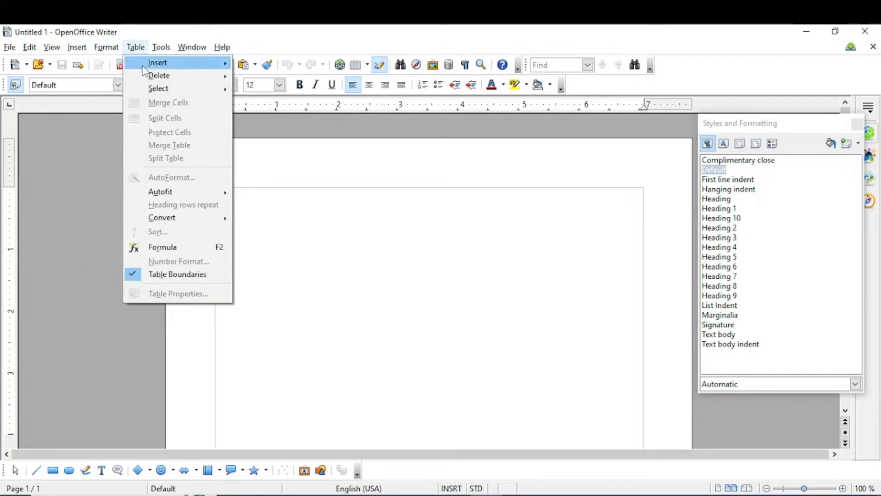
mouse_move(155, 91)
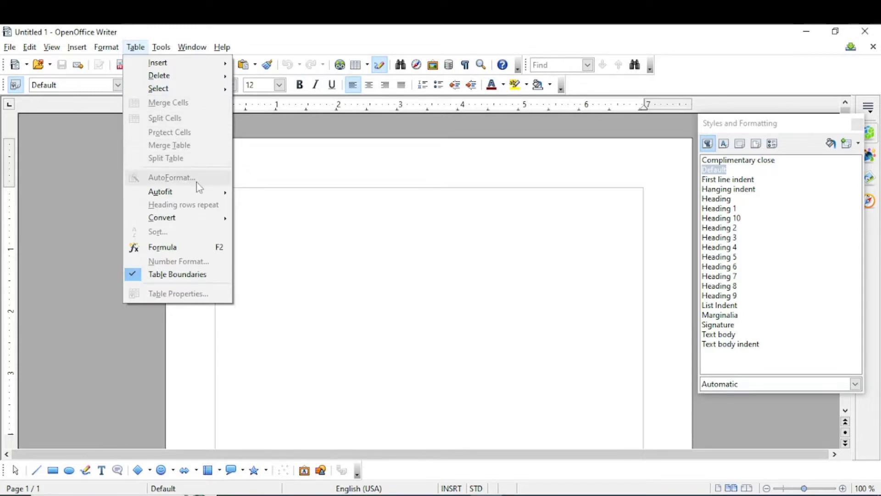
mouse_move(193, 221)
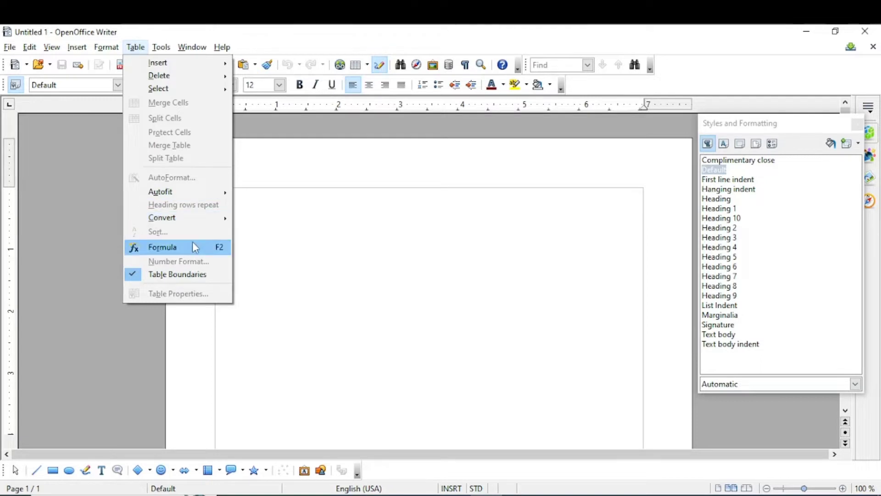
mouse_move(164, 49)
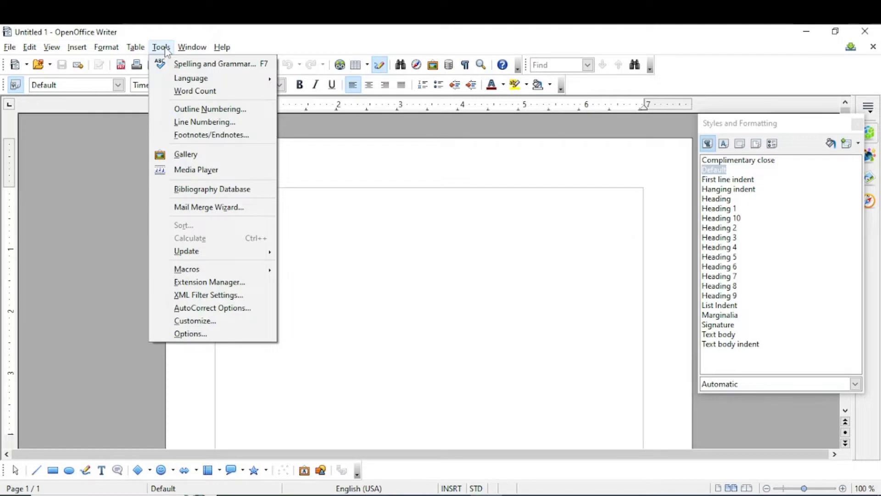
left_click(317, 208)
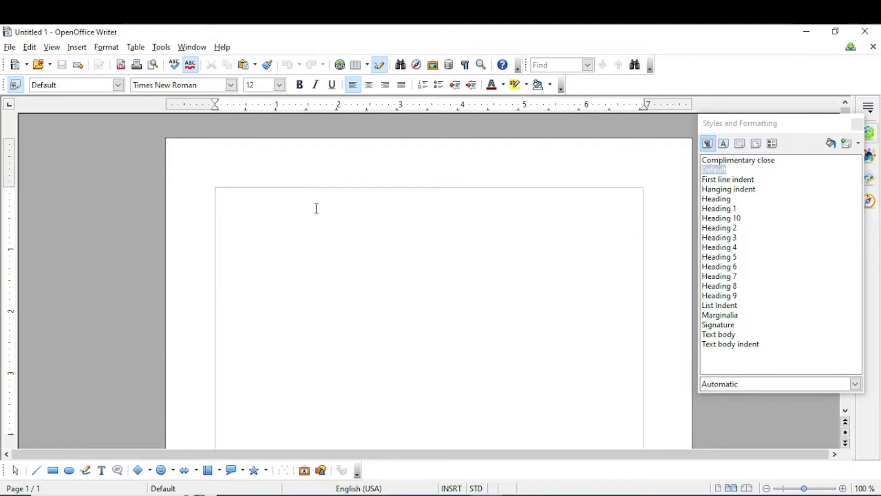
- Try the Legal paper format in the default page style
left_click(100, 50)
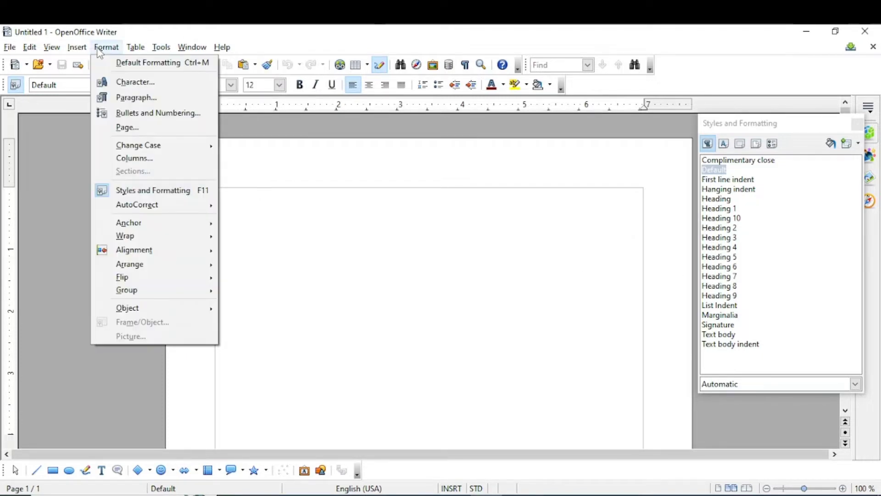
left_click(117, 128)
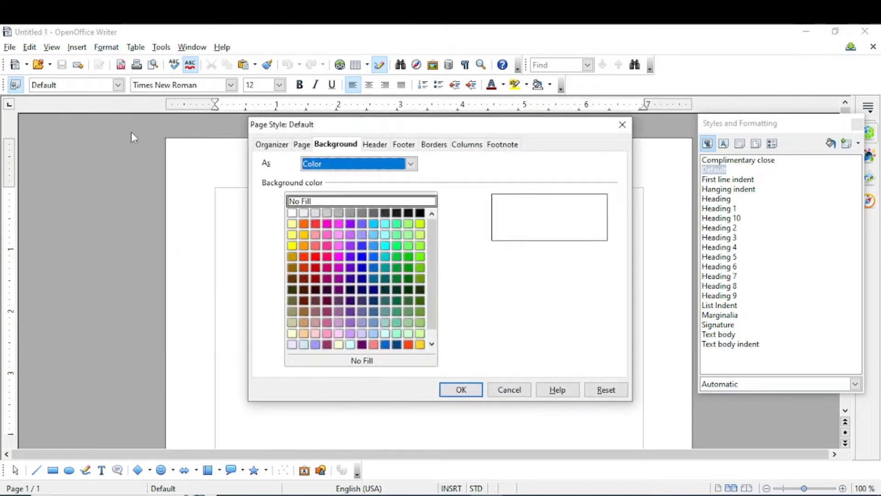
left_click(274, 145)
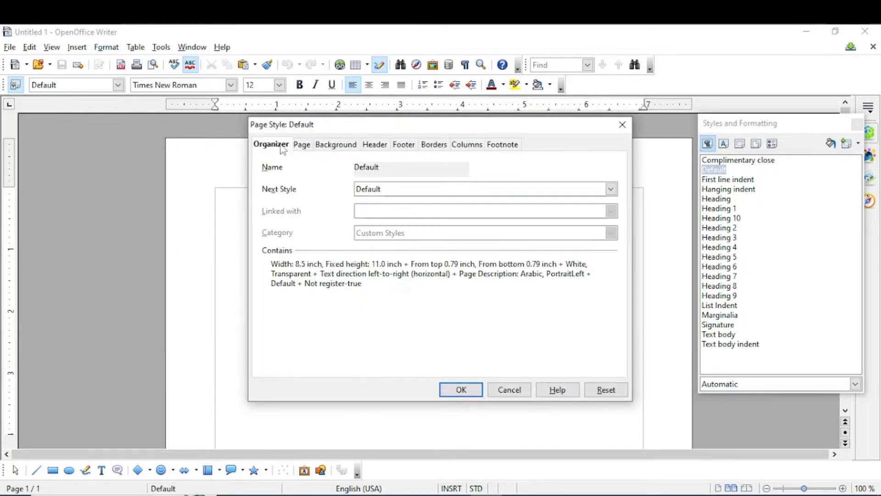
left_click(303, 146)
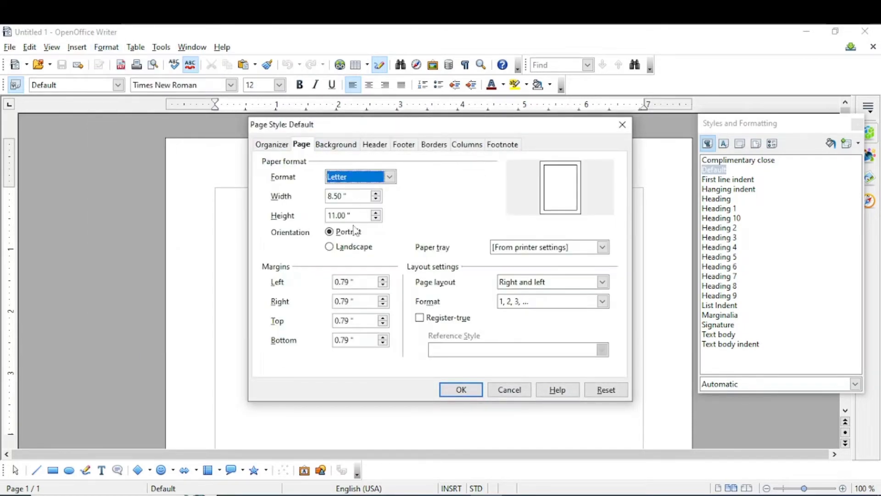
left_click(374, 175)
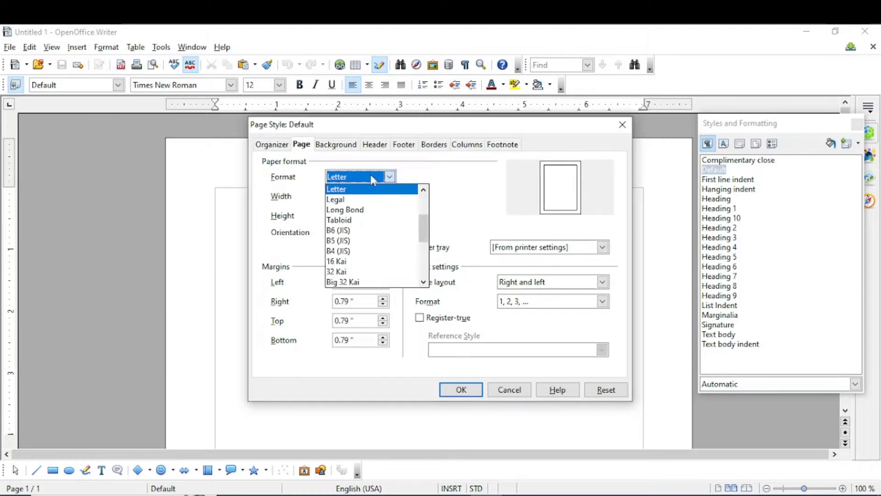
left_click(349, 199)
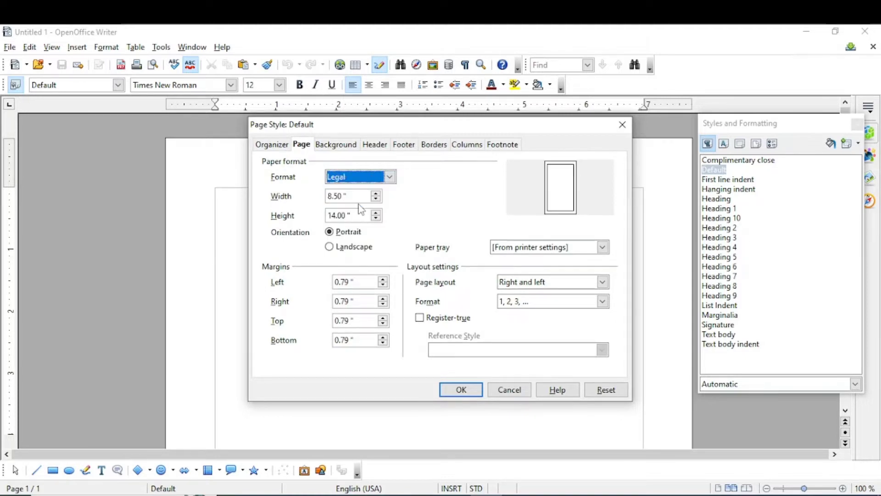
- Try Yellow green 1 as the page background color and look through the header, footer and border settings
left_click(338, 145)
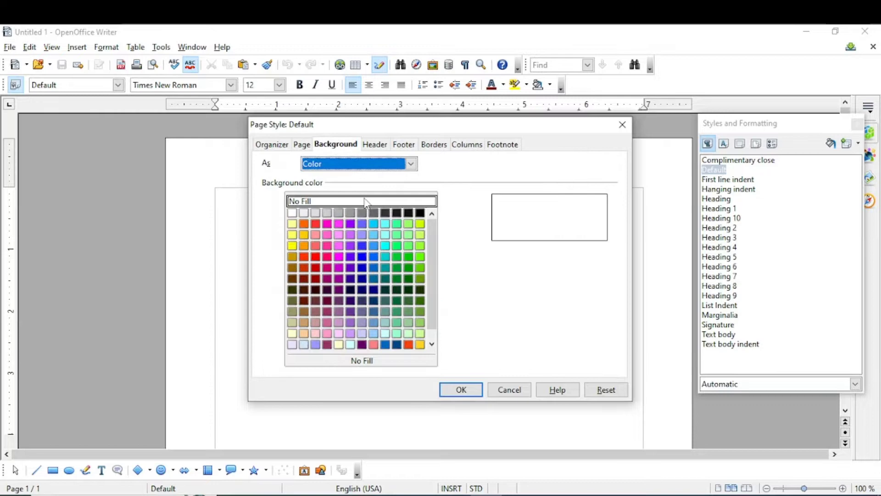
left_click(419, 235)
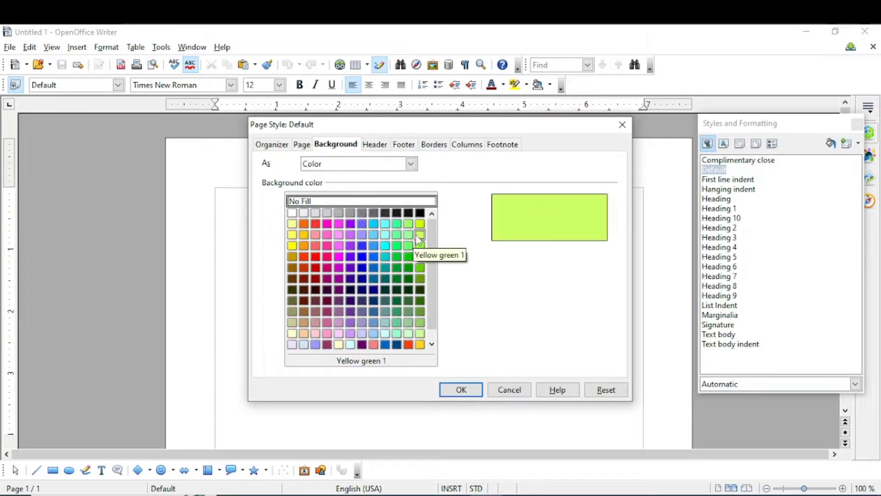
left_click(376, 146)
left_click(405, 146)
left_click(434, 146)
- Try three equal page columns, return to a single column, and discard the page style changes
left_click(466, 146)
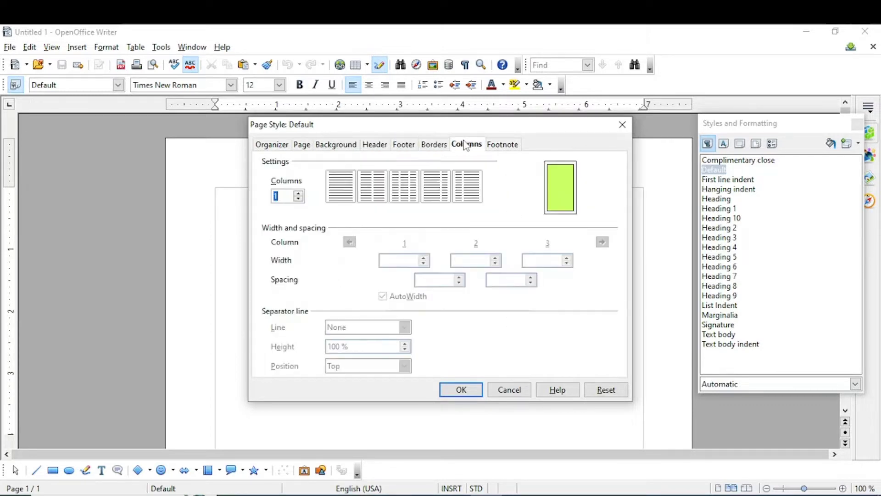
left_click(401, 186)
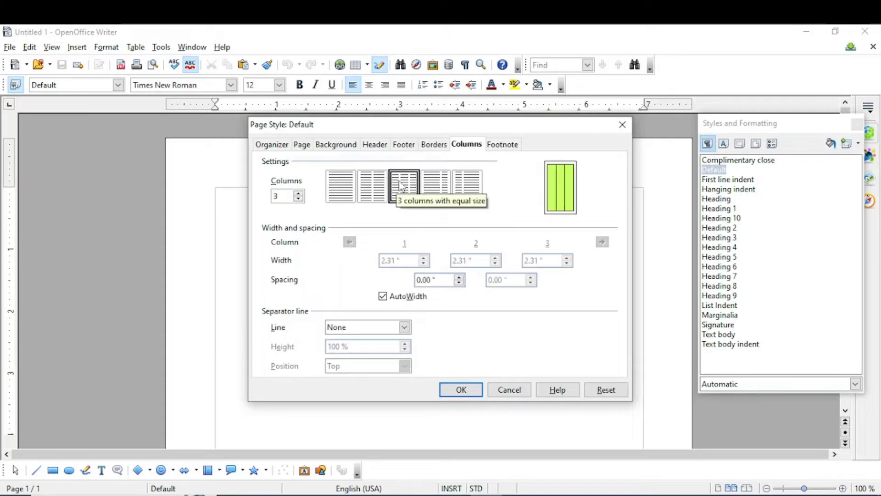
left_click(341, 186)
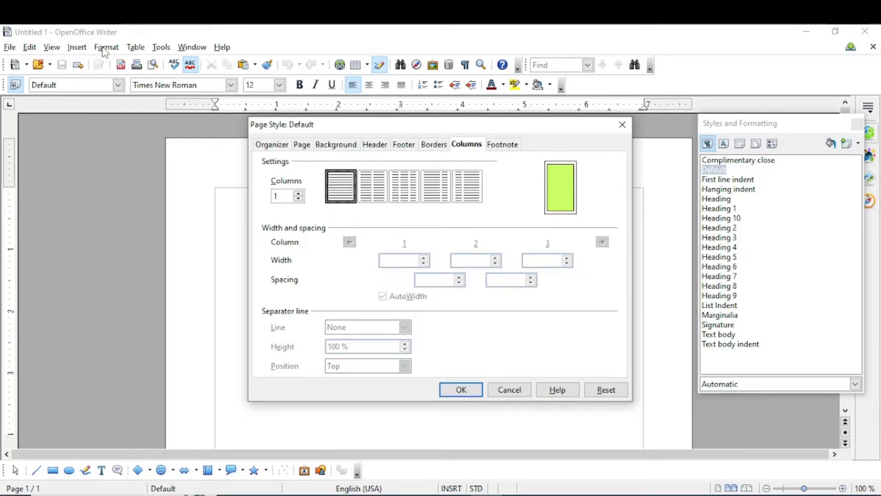
left_click(505, 386)
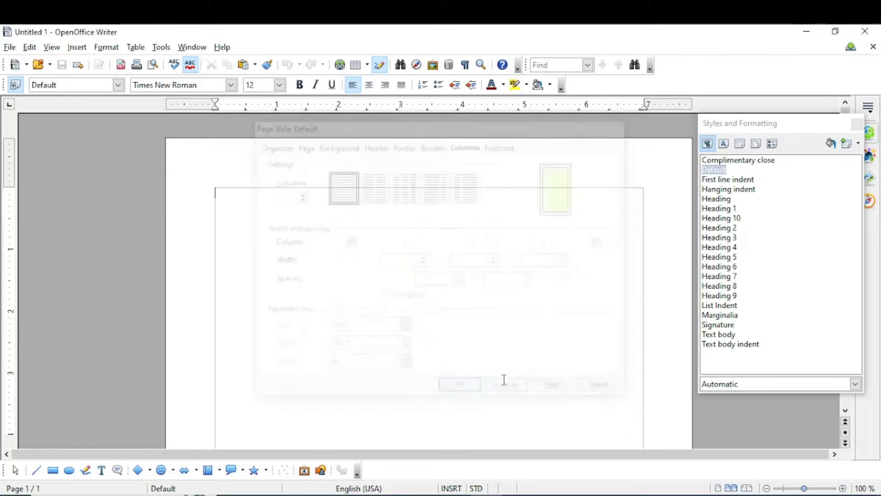
- Look through the Paragraph settings, from indents, alignment and text flow to tabs, drop caps, borders and background, and close them
left_click(109, 49)
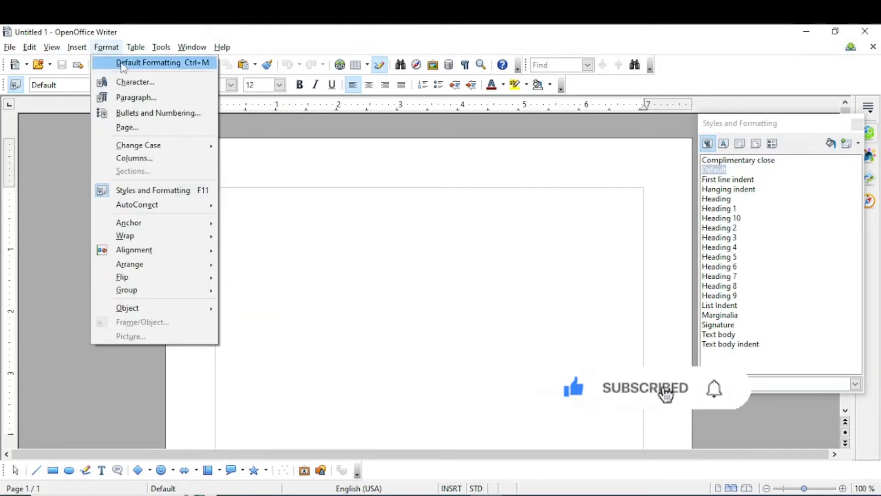
mouse_move(151, 255)
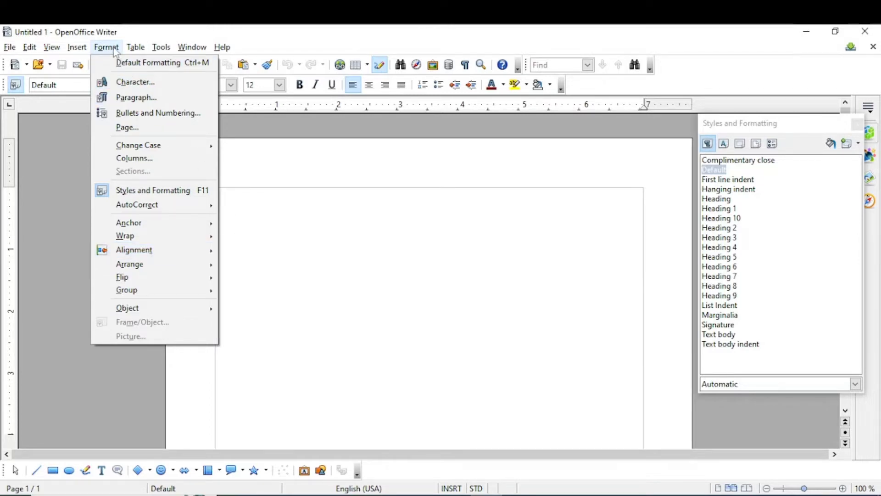
left_click(136, 97)
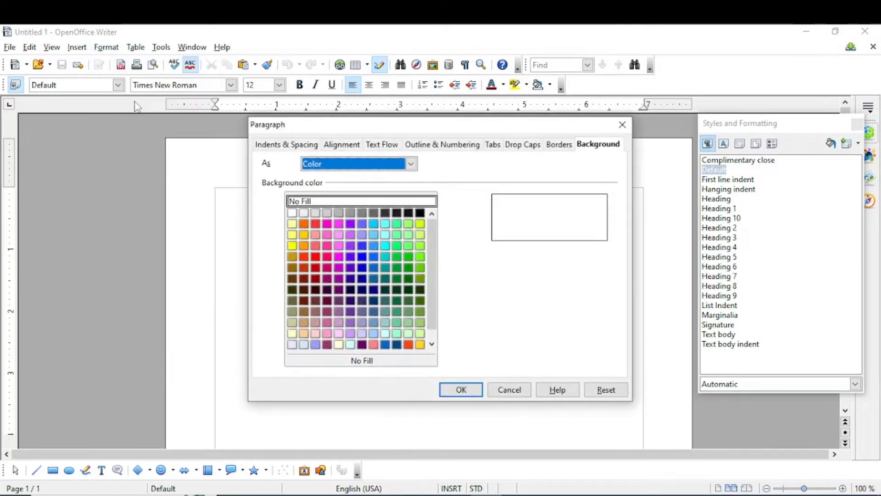
left_click(290, 149)
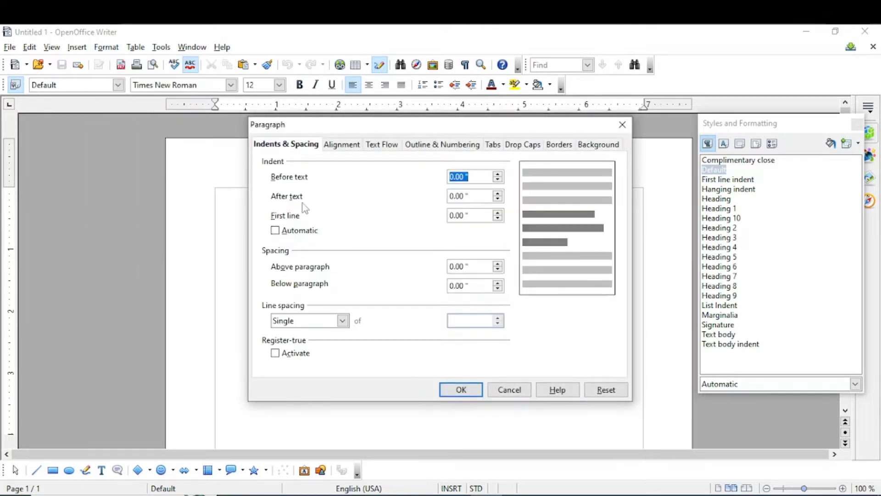
left_click(340, 146)
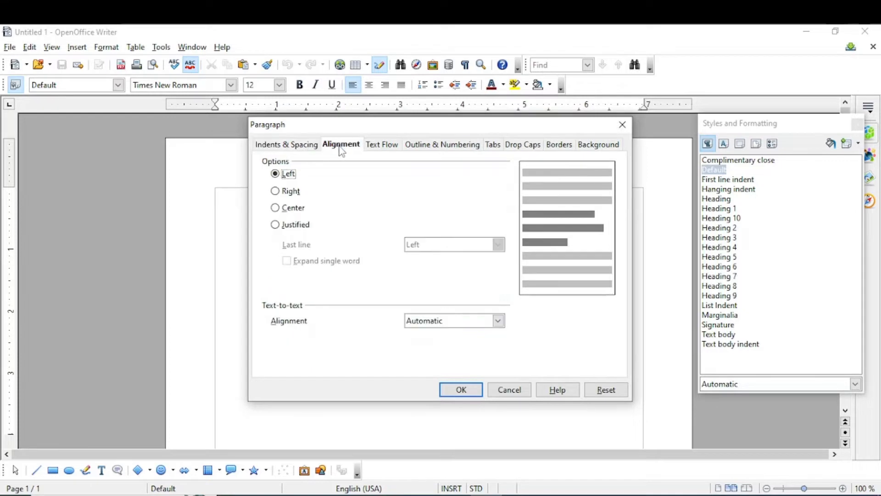
left_click(381, 146)
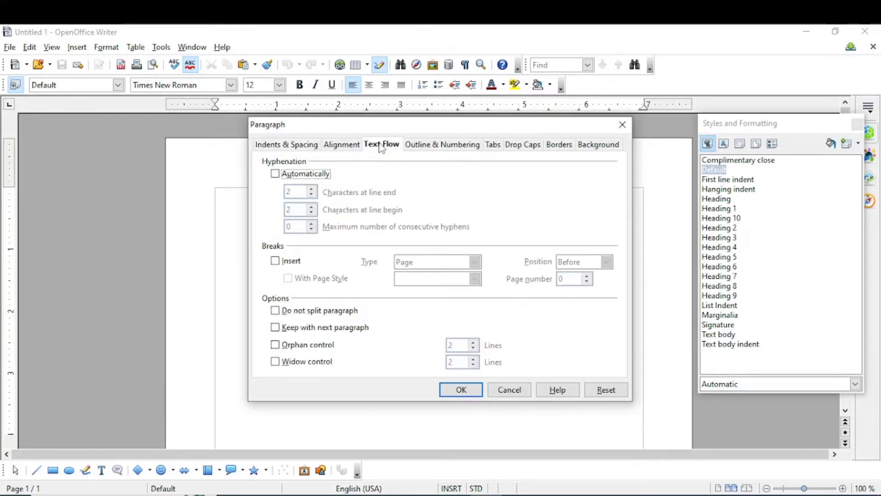
left_click(426, 145)
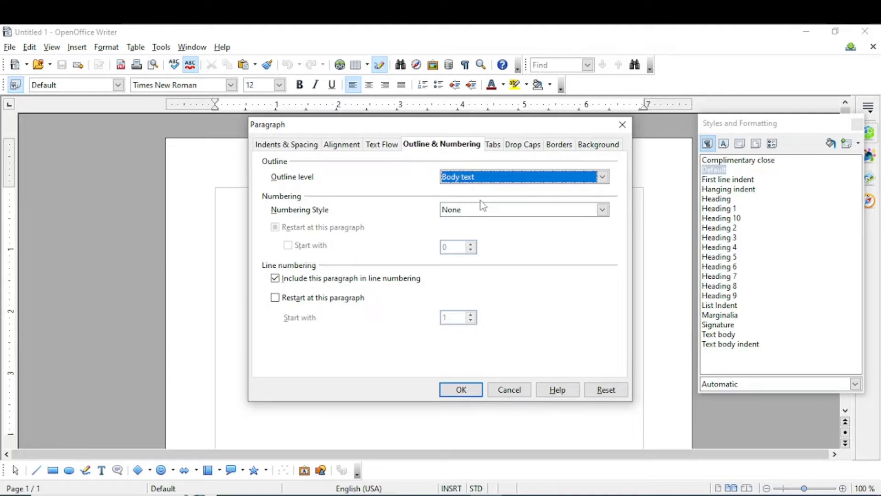
left_click(494, 149)
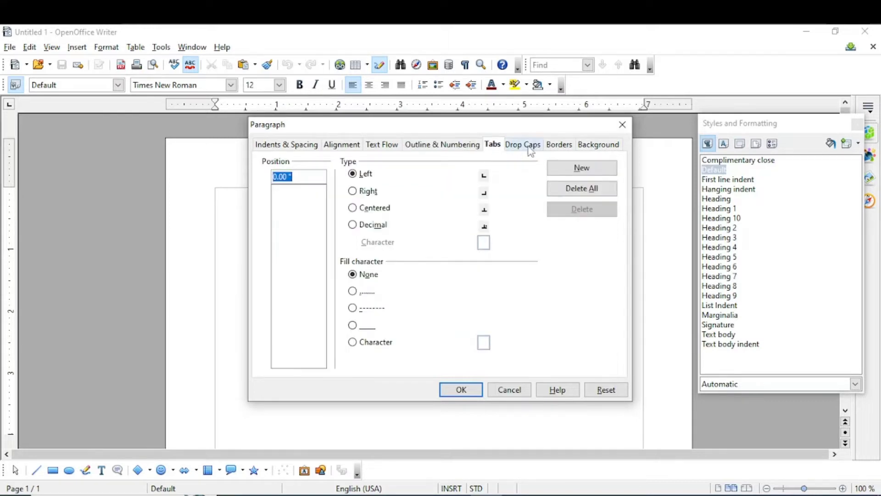
left_click(531, 152)
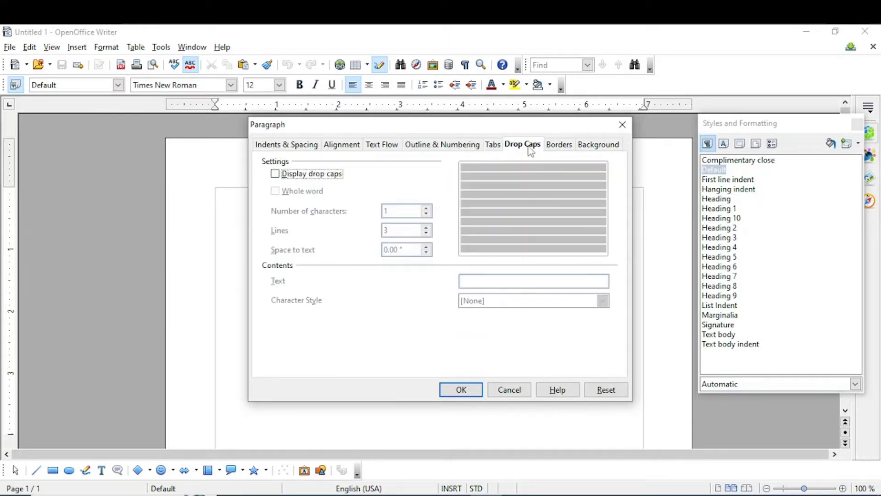
left_click(558, 148)
left_click(599, 147)
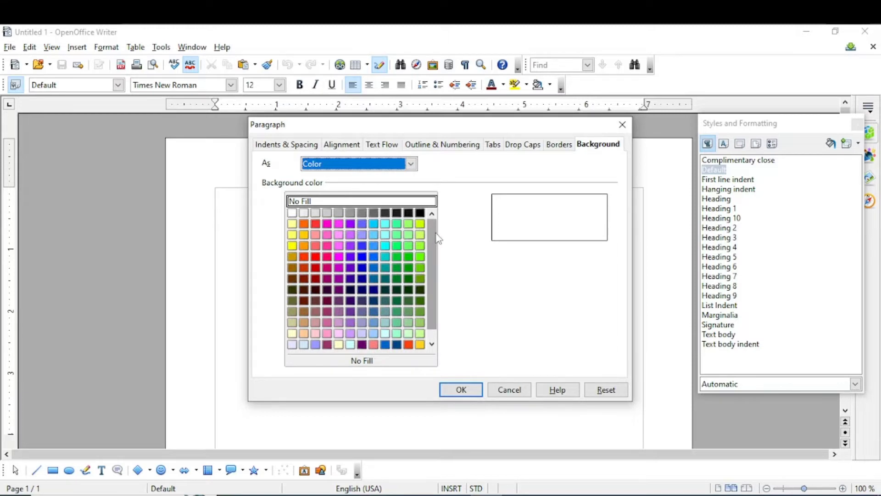
key("Return")
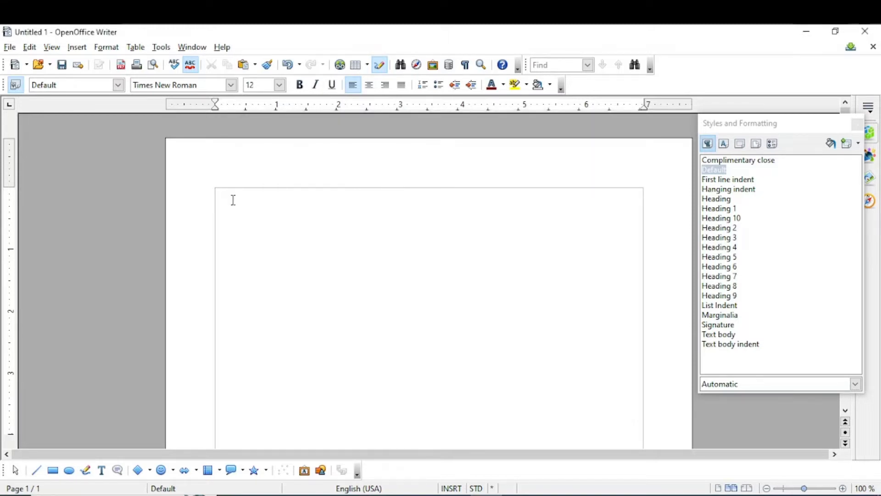
type("=rand")
key("BackSpace")
key("BackSpace")
key("BackSpace")
key("BackSpace")
key("BackSpace")
key("BackSpace")
key("BackSpace")
key("BackSpace")
- Write the sentence "In Format ment, click on page option to set required page setup format and select the tab."
type("In Format ment, click on page ")
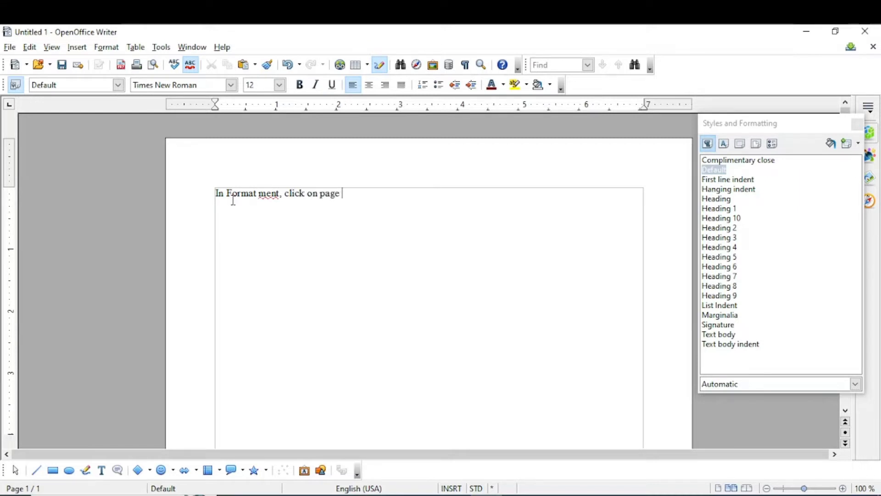
type("option to set requ")
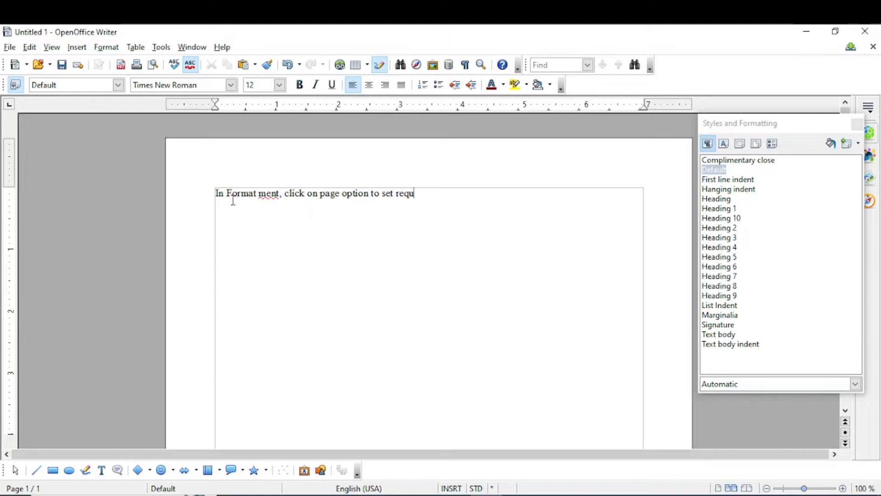
type("ired page setup f")
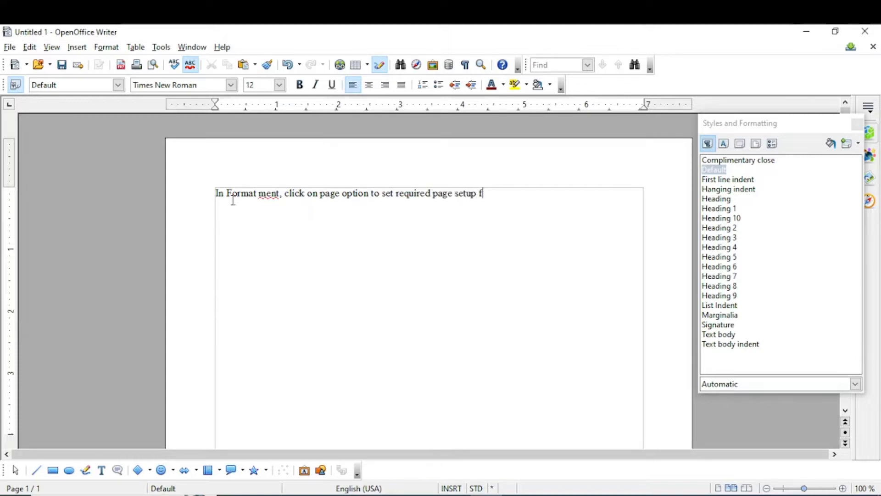
type("ormat and select the tab.")
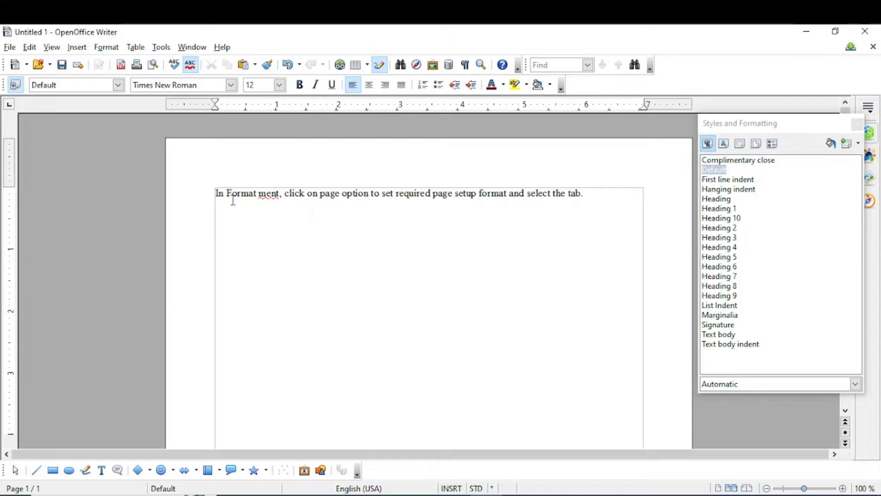
- Copy the whole sentence and paste it repeatedly after itself until the text runs well onto a second page
key("ctrl+a")
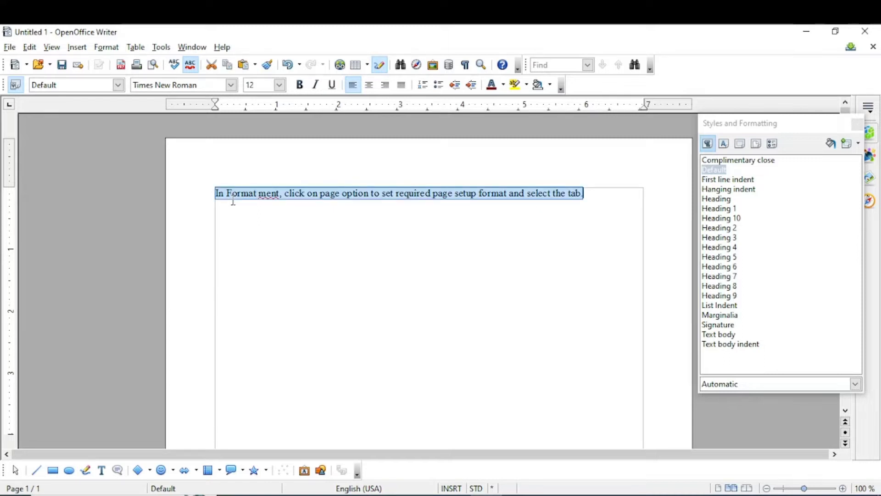
key("ctrl+v")
key("ctrl+v")
type("In Format ment, click on page option to set required page setup format and select the tab.")
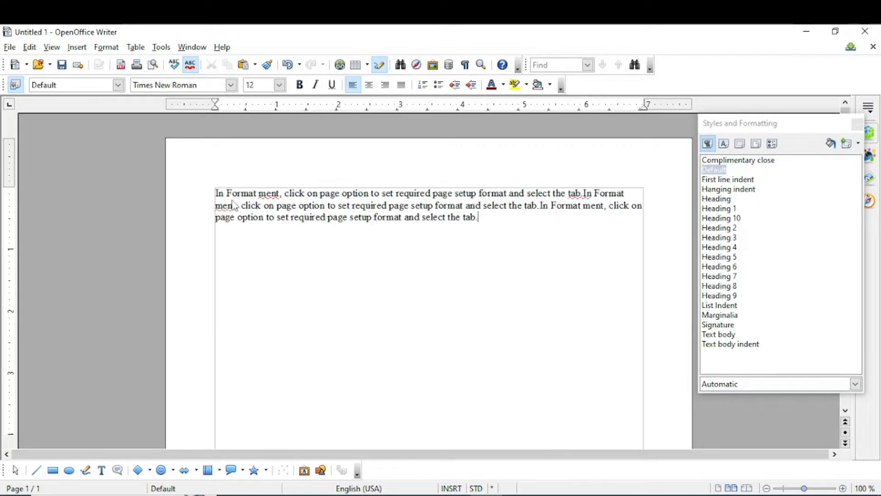
key("ctrl+v")
key("ctrl+v")
key("ctrl+v")
key("ctrl+v")
key("ctrl+v")
key("ctrl+v")
key("ctrl+v")
key("ctrl+v")
key("ctrl+v")
key("ctrl+v")
key("ctrl+v")
key("ctrl+v")
key("ctrl+v")
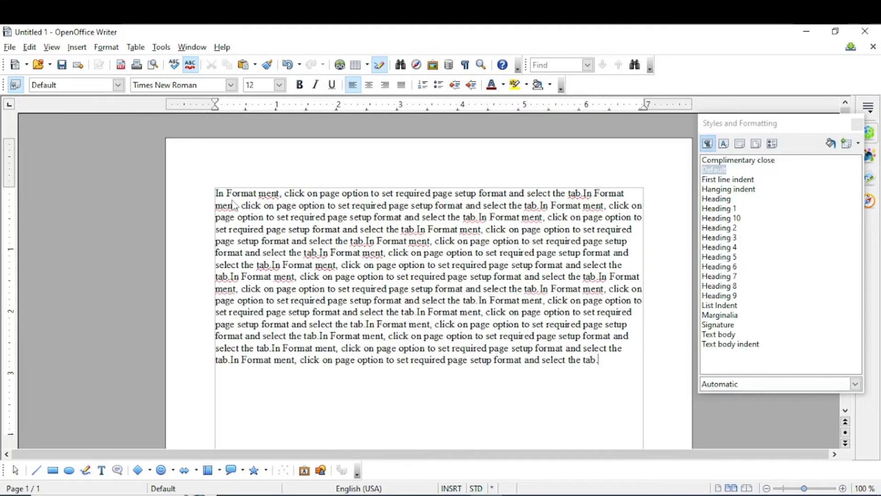
key("ctrl+v")
key("ctrl+v")
key("ctrl+v")
key("ctrl+v")
key("ctrl+v")
key("ctrl+v")
key("ctrl+v")
key("ctrl+v")
key("ctrl+v")
key("ctrl+v")
key("ctrl+v")
key("ctrl+v")
key("ctrl+v")
key("ctrl+v")
key("ctrl+v")
key("ctrl+v")
key("ctrl+v")
key("ctrl+v")
key("ctrl+v")
key("ctrl+v")
key("ctrl+v")
key("ctrl+v")
key("ctrl+v")
key("ctrl+v")
key("ctrl+v")
key("ctrl+v")
key("ctrl+v")
key("ctrl+v")
key("ctrl+v")
key("ctrl+v")
key("ctrl+v")
key("ctrl+v")
key("ctrl+v")
key("ctrl+v")
key("ctrl+v")
key("ctrl+v")
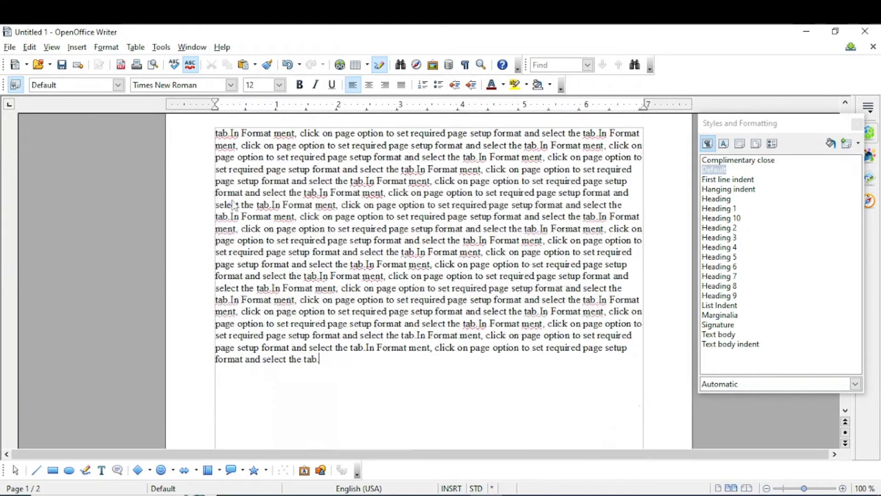
type("In Format ment, click on page option to set required page setup format and select the tab.")
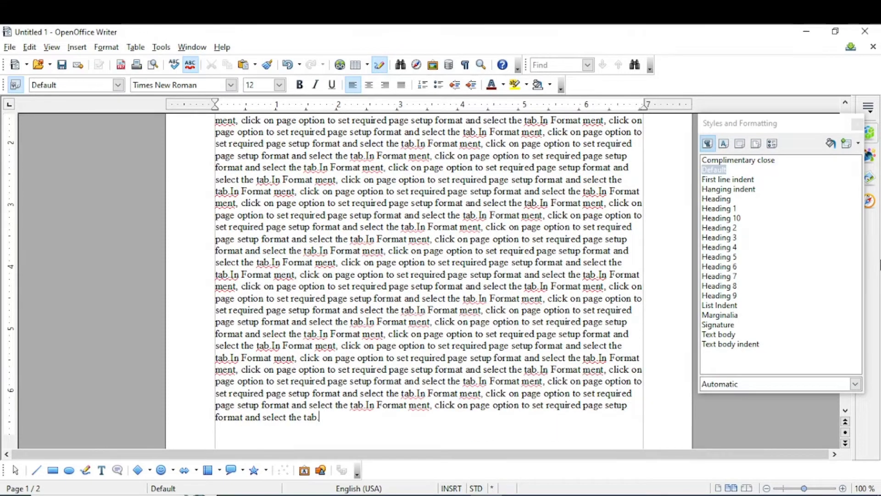
- Try justified alignment on the entire text
key("ctrl+a")
key("ctrl+j")
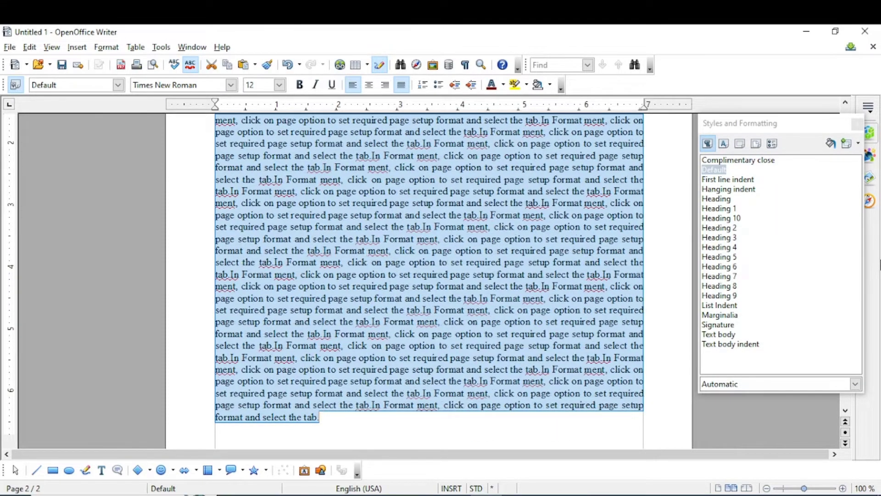
scroll(404, 363, "up", 15)
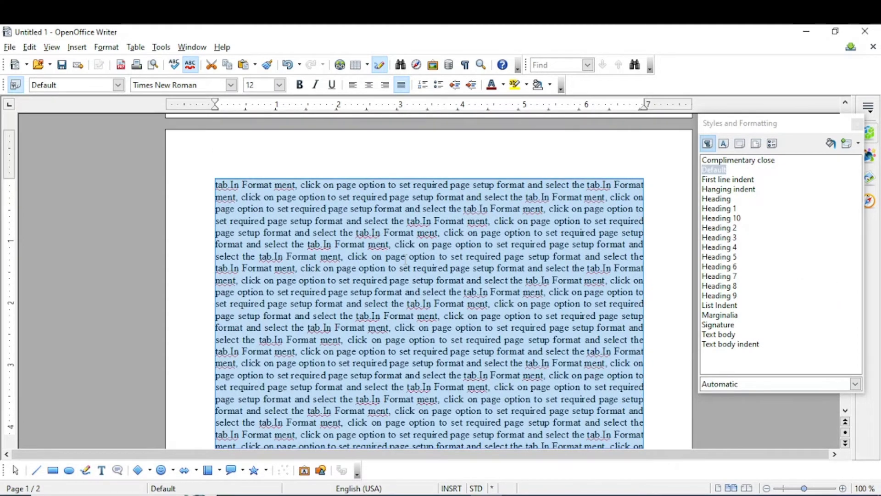
- Try the Heading 5 paragraph style and the Heading 2 style on the entire text
key("ctrl+5")
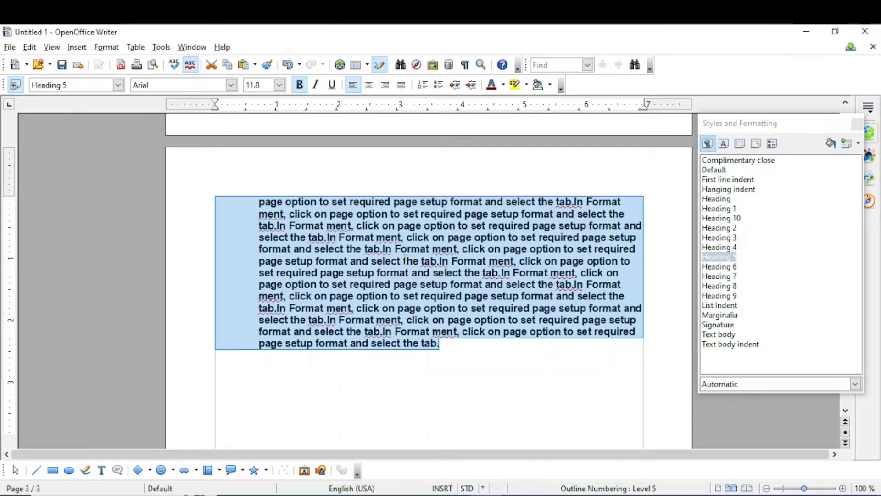
key("ctrl+2")
scroll(448, 262, "up", 10)
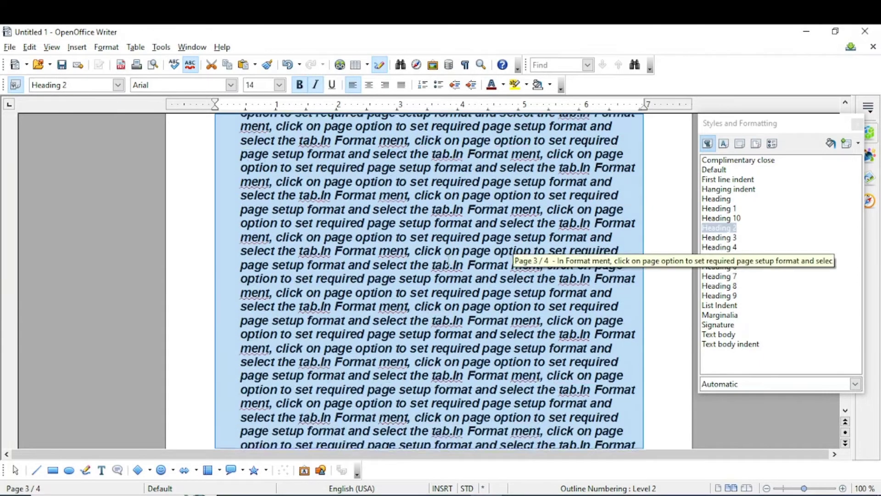
scroll(448, 261, "up", 10)
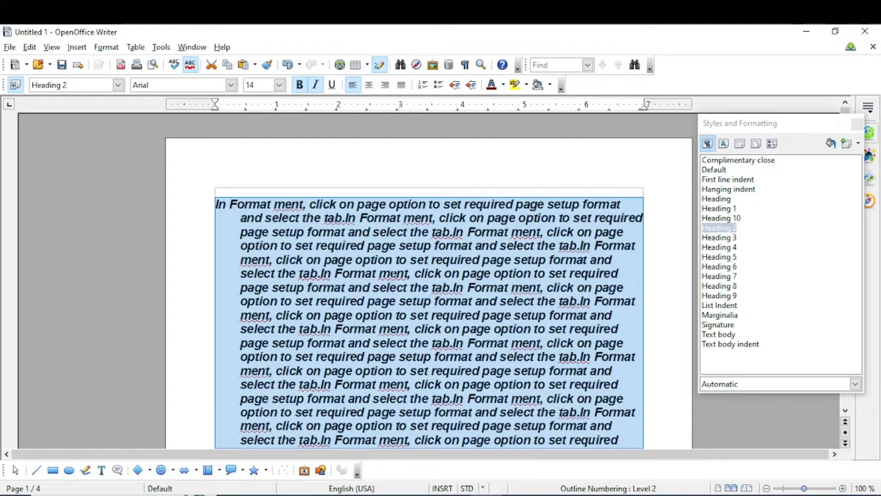
- Try arranging the selected text in three equal columns with the content evenly distributed
left_click(98, 49)
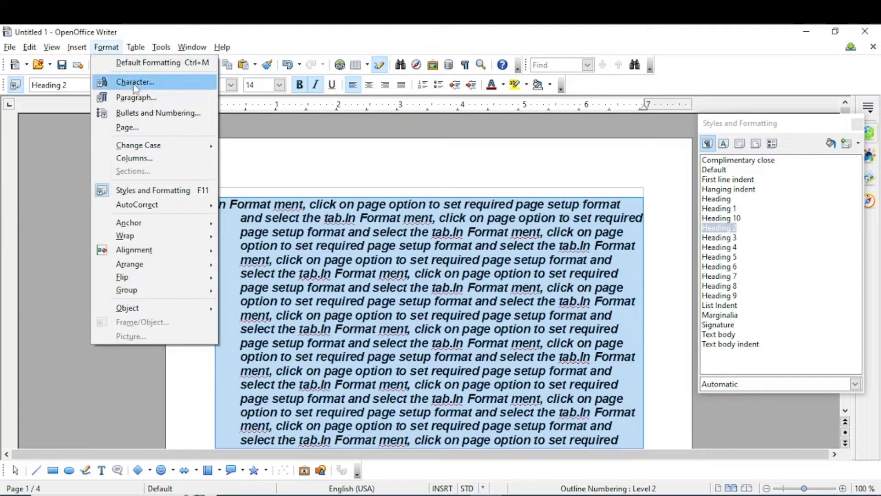
left_click(148, 160)
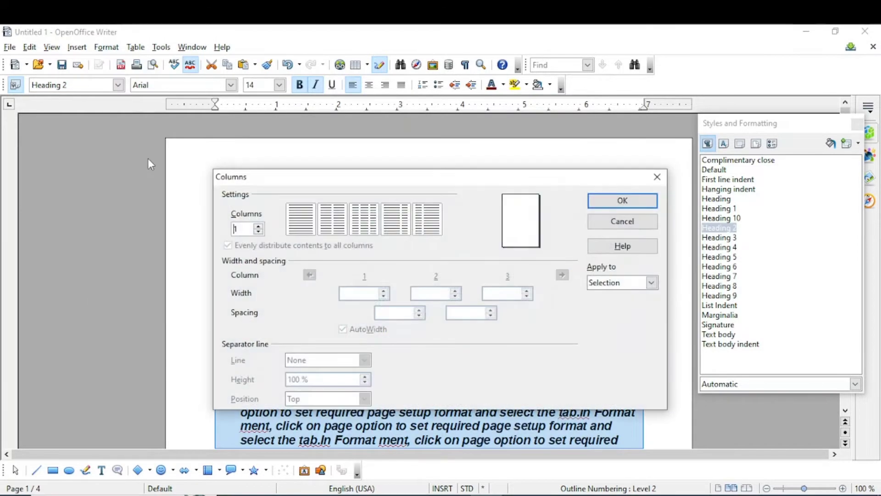
left_click(367, 225)
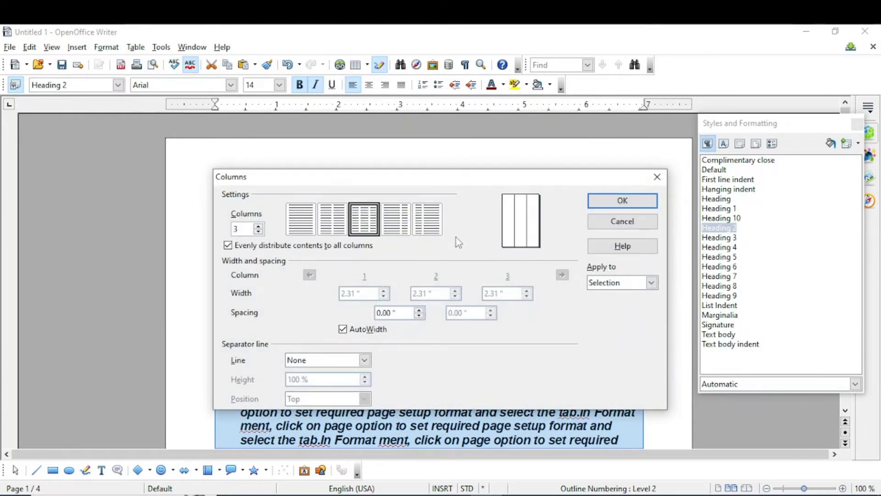
left_click(623, 201)
scroll(534, 232, "up", 4)
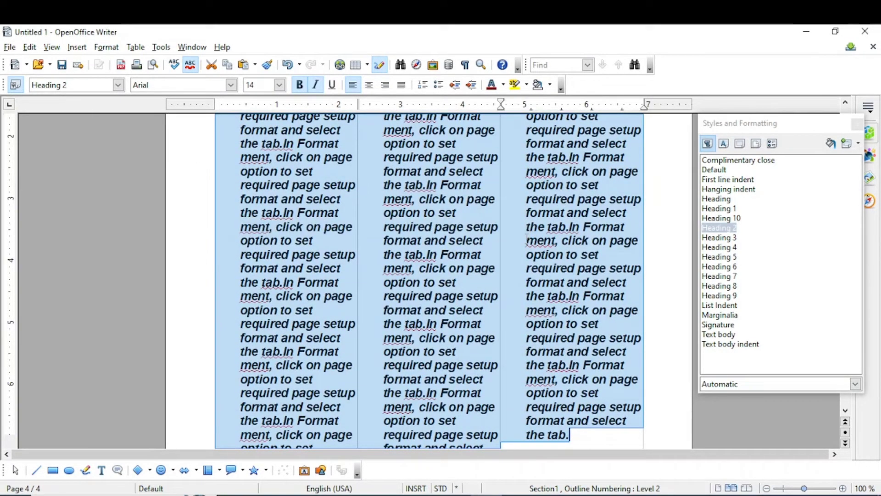
- Try justified alignment on the text in the three columns and review the pages back to the first
key("ctrl+j")
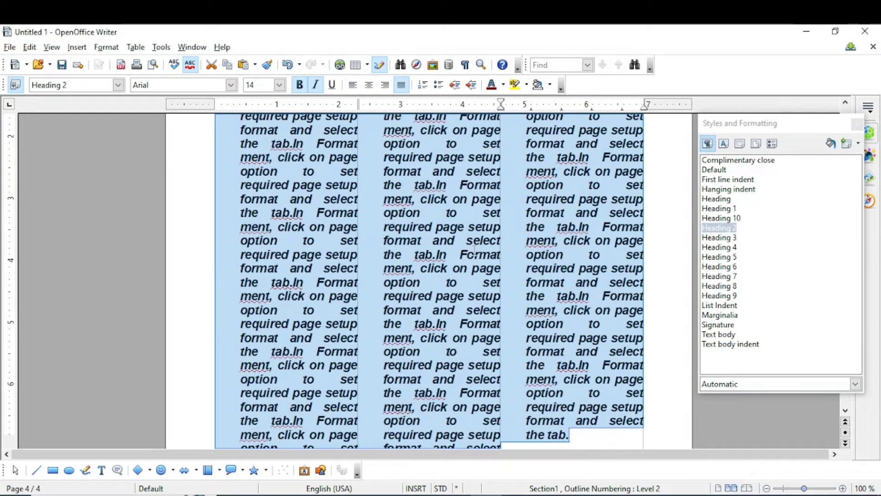
scroll(476, 251, "up", 15)
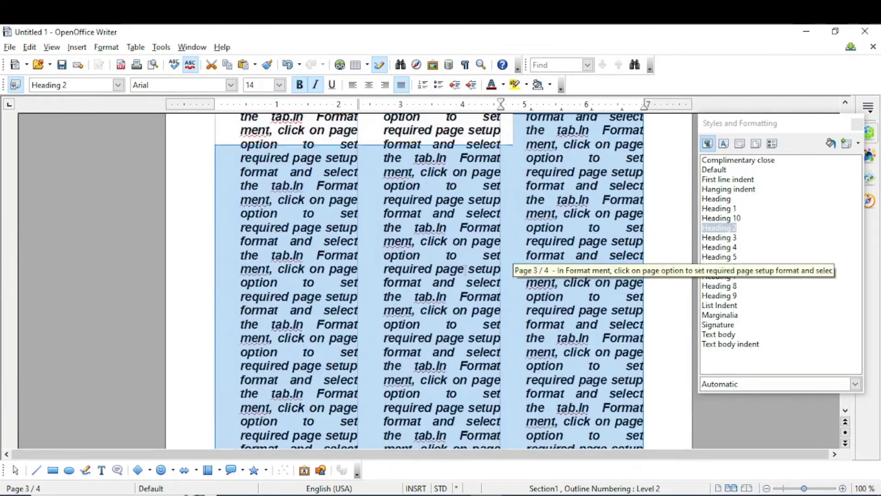
scroll(465, 269, "up", 10)
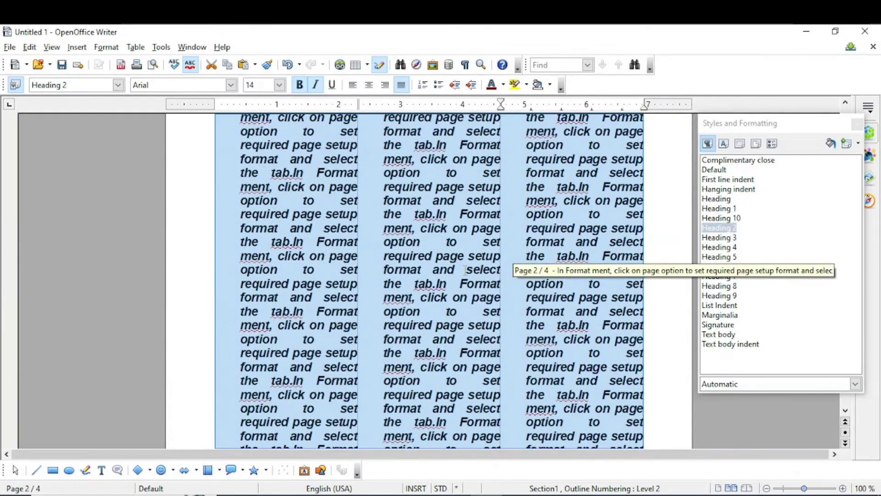
scroll(466, 269, "up", 10)
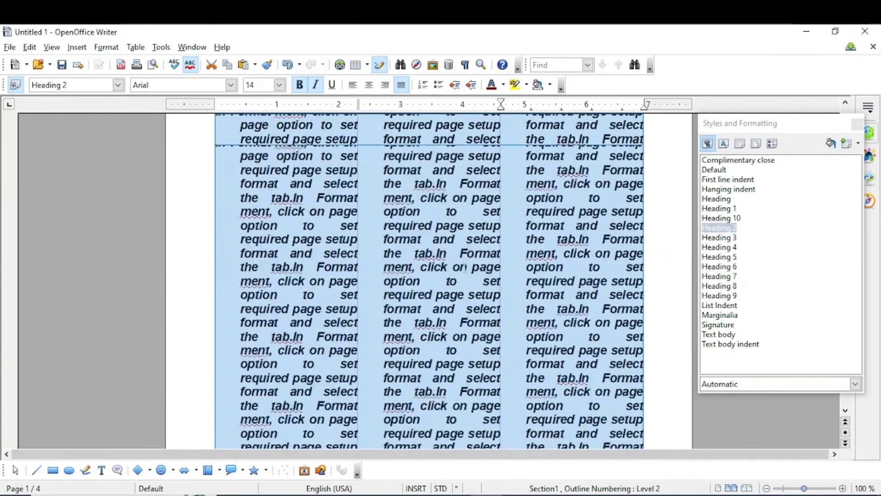
scroll(465, 267, "up", 3)
- Format the selected bold text with font size 16, an orange-red font colour and italics
left_click(868, 107)
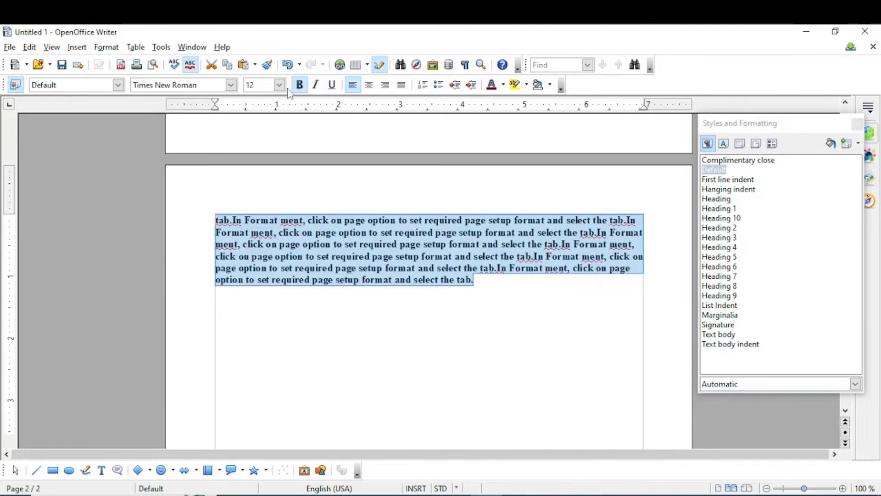
left_click(279, 85)
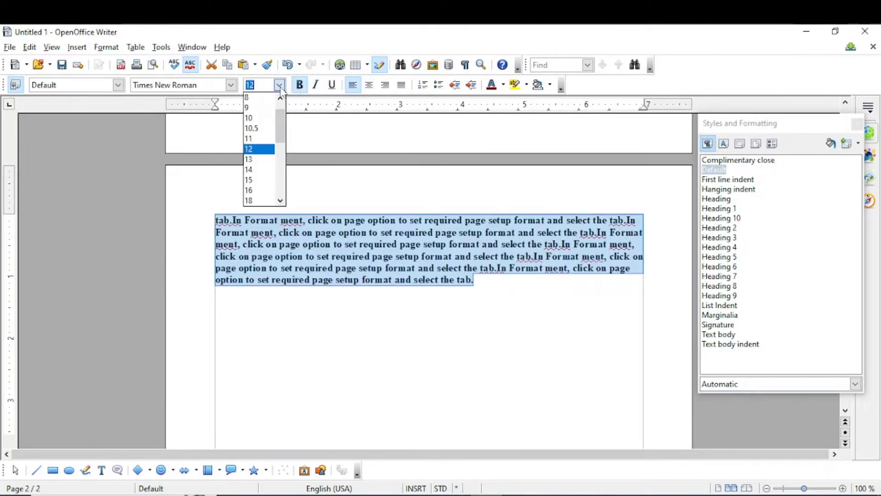
left_click(261, 190)
left_click(503, 84)
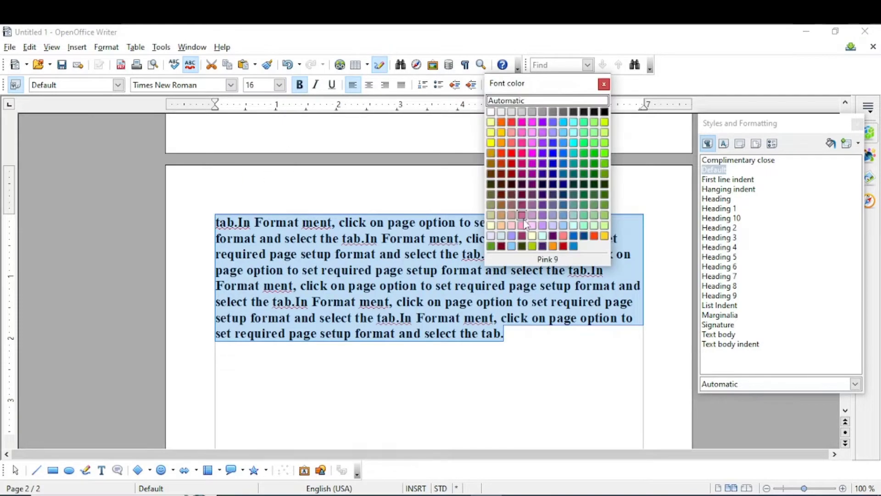
left_click(595, 236)
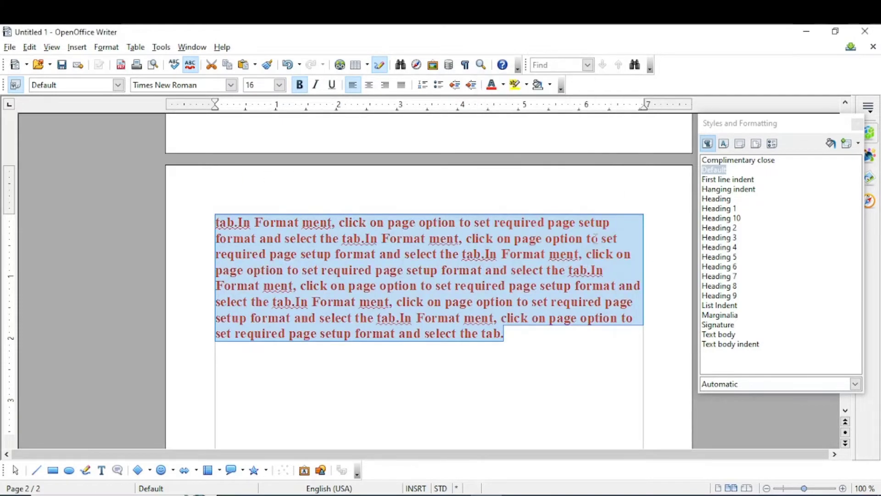
key("ctrl+i")
- Create a new paragraph style from the selected red bold italic text, entering a person's first name as the style name
left_click(106, 47)
left_click(166, 196)
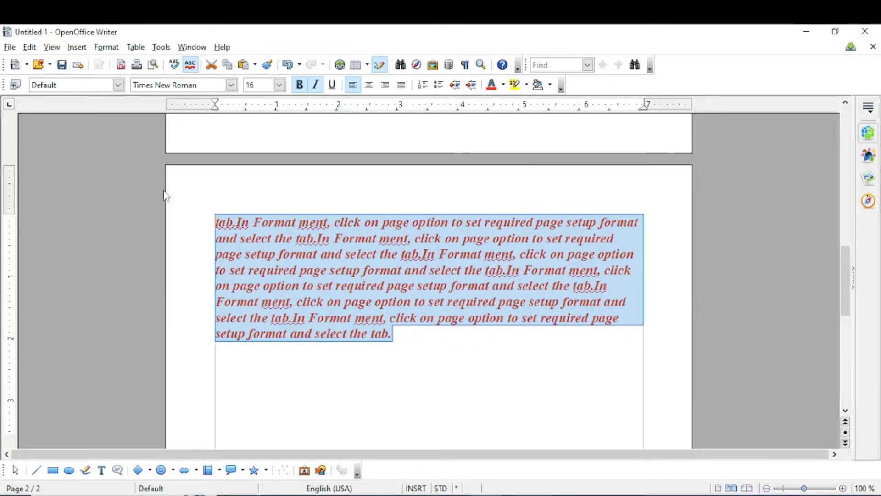
left_click(106, 47)
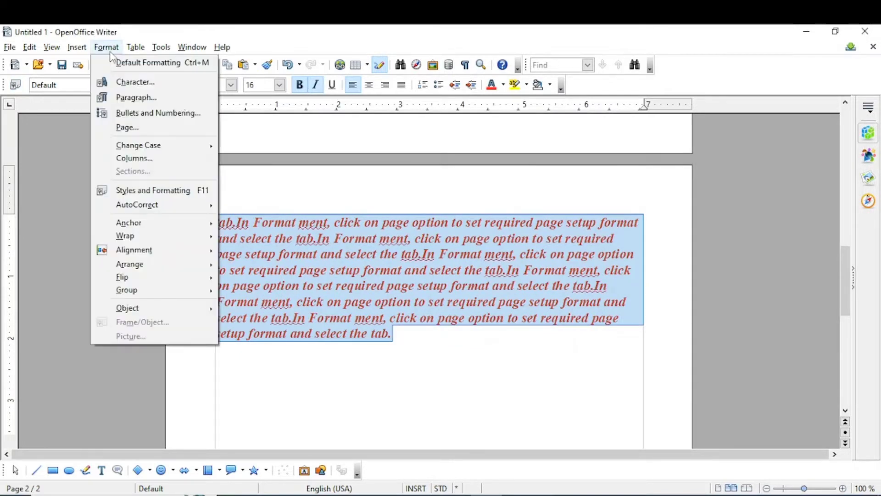
left_click(146, 189)
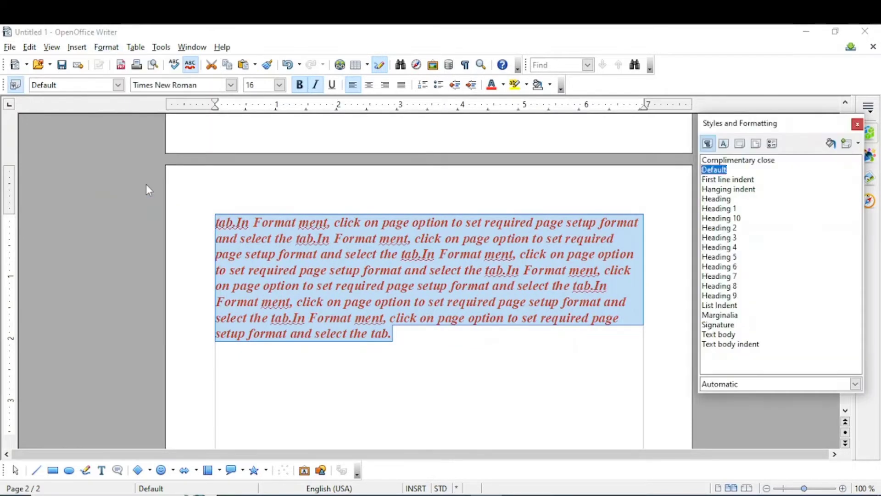
left_click(859, 146)
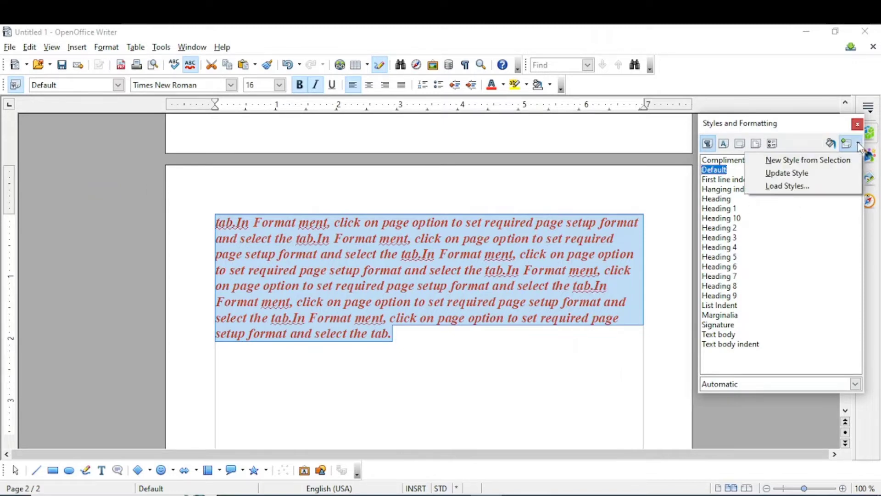
left_click(834, 162)
left_click(674, 219)
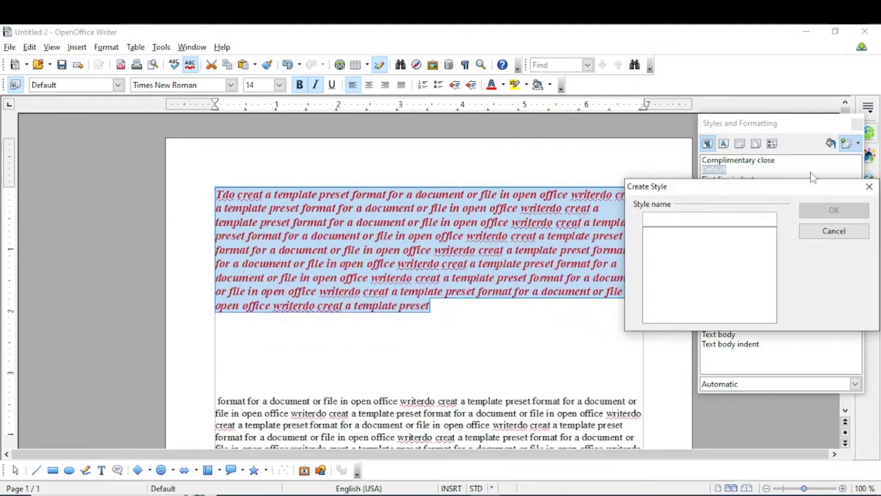
type("deepa")
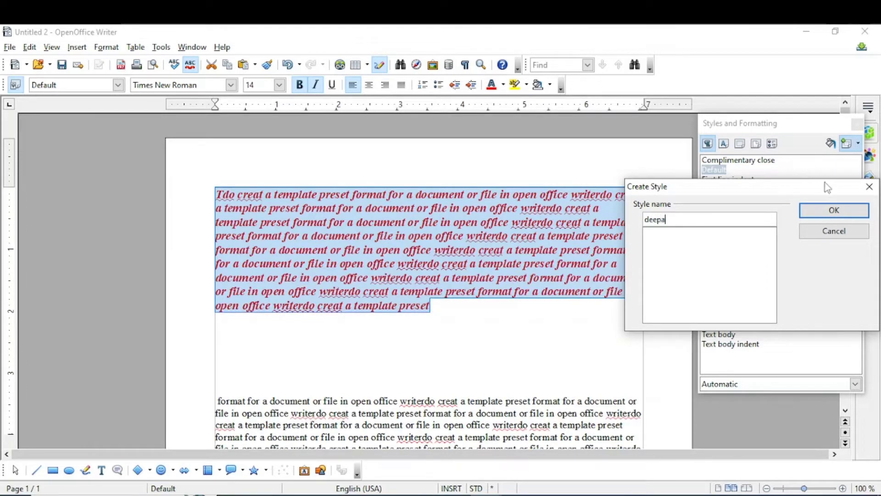
left_click(835, 209)
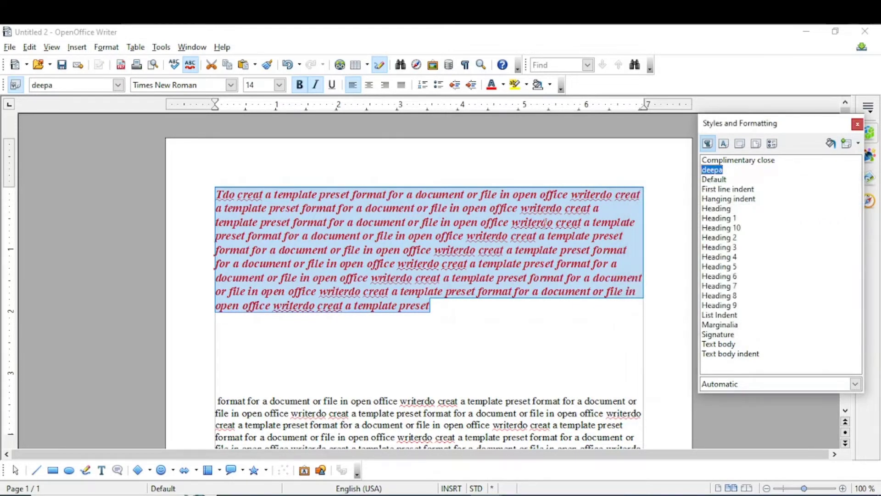
- Apply the newly created custom paragraph style to the plain second block of text
left_click(535, 329)
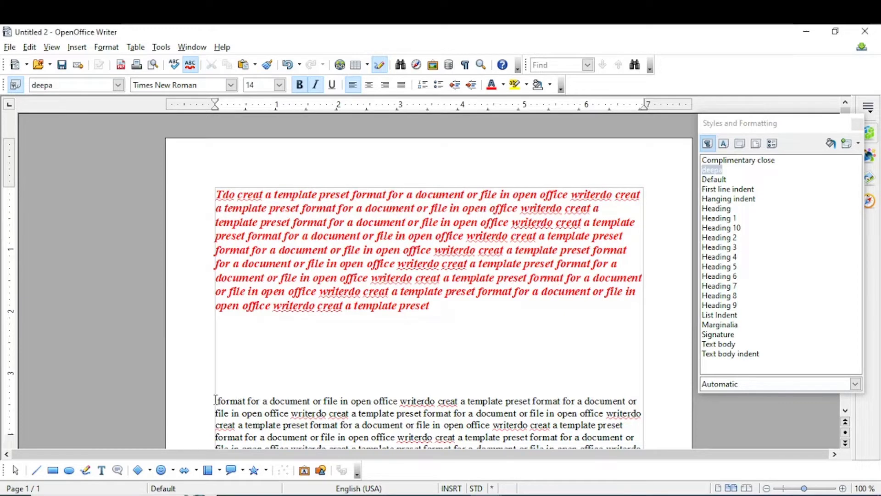
left_click_drag(216, 400, 595, 446)
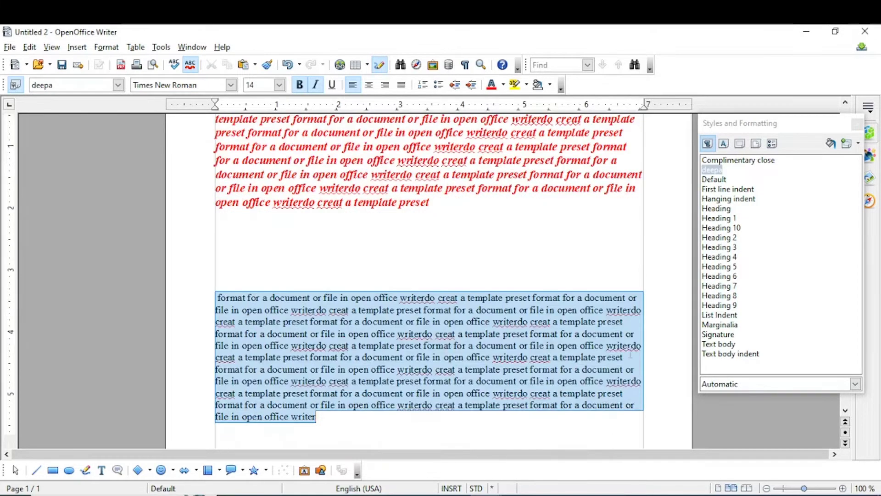
left_click(714, 171)
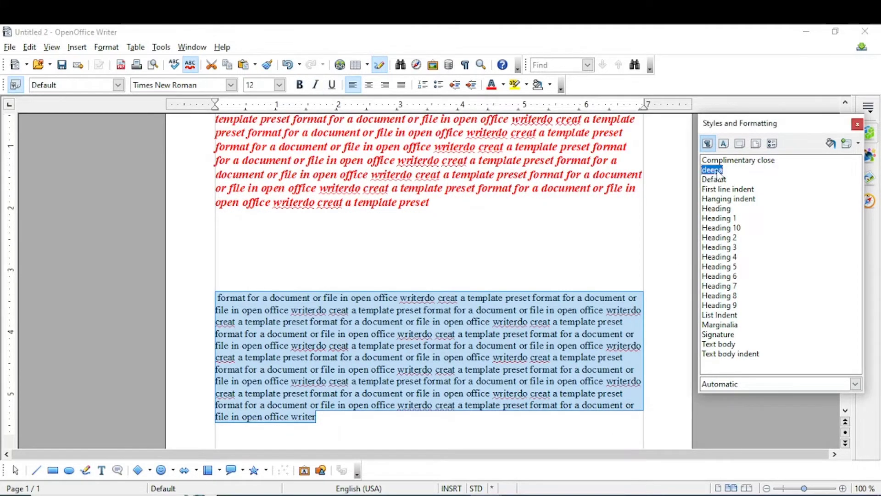
double_click(716, 170)
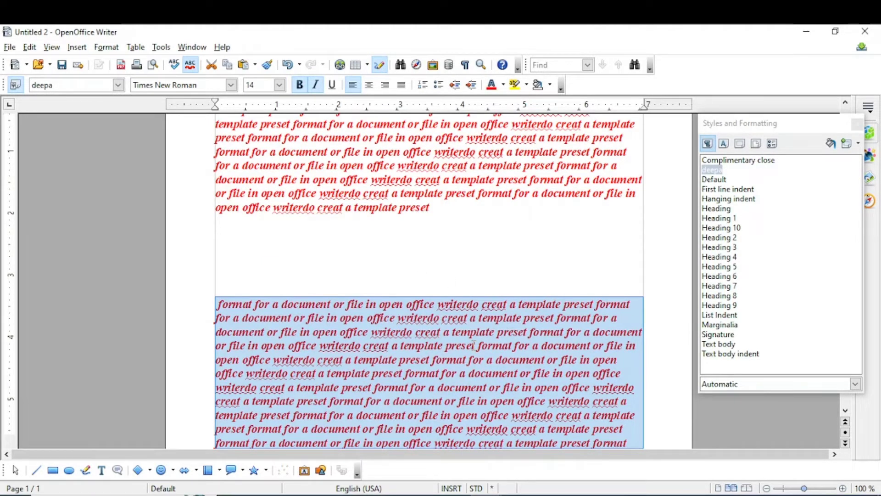
- Delete all the text and insert a bordered table with 4 columns and 4 rows
key("Delete")
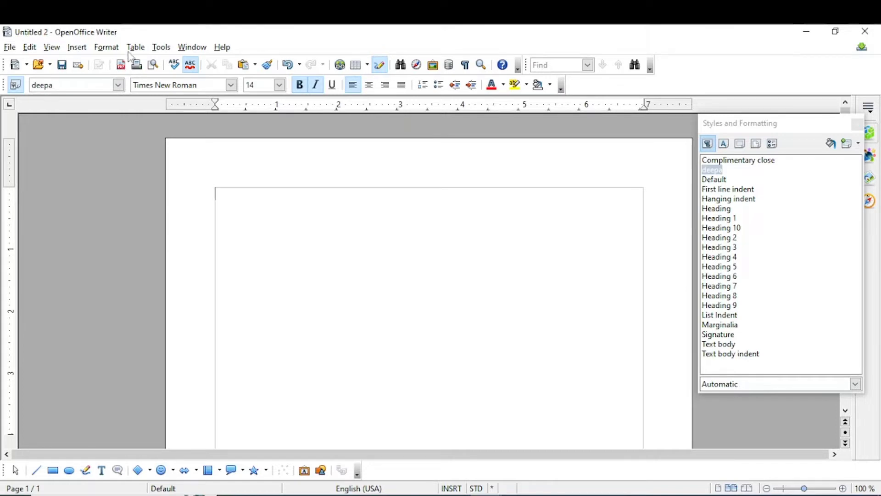
left_click(77, 49)
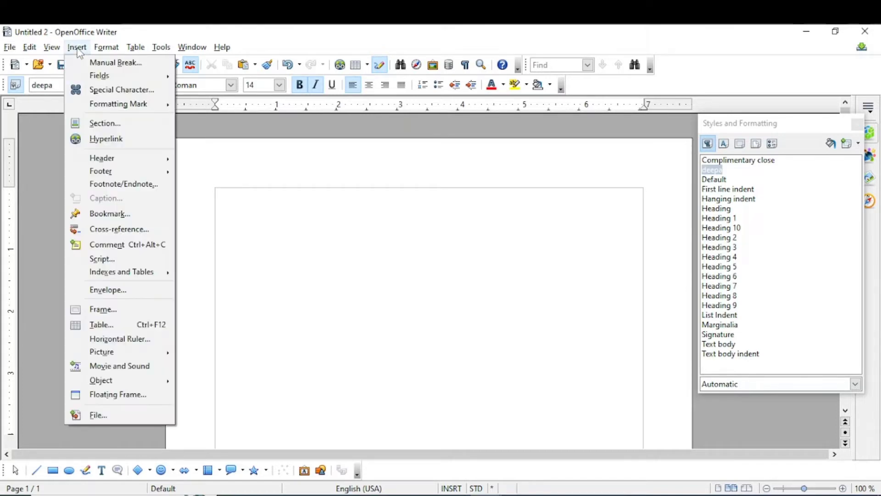
left_click(131, 323)
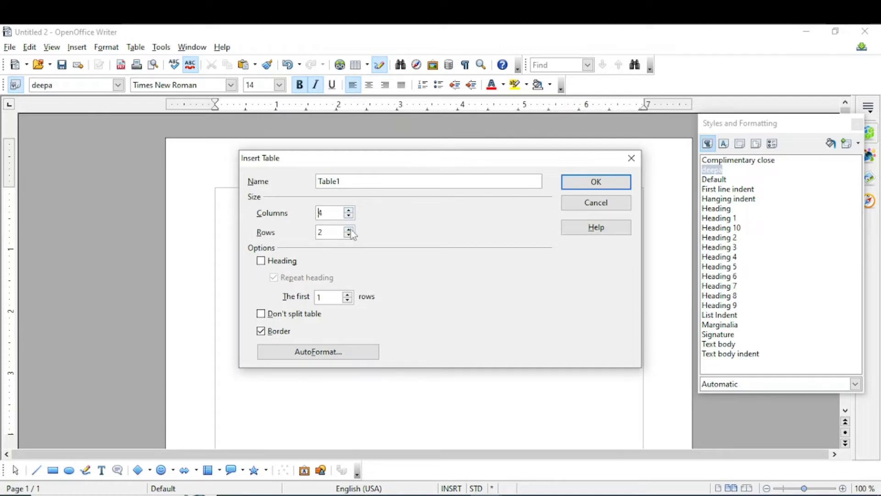
left_click(597, 182)
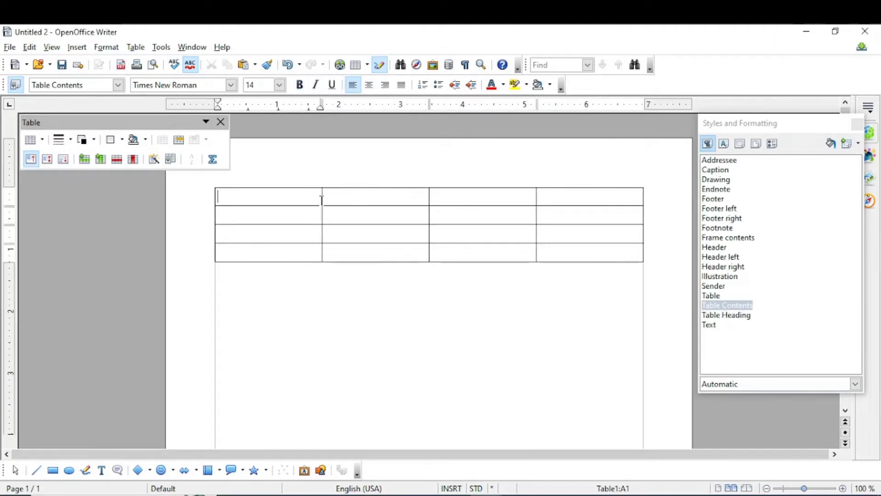
- Resize the four columns to about 1.2, 1.6, 1.9 and 1.8 inches, making the table about 6.5 inches wide
left_click_drag(322, 200, 292, 204)
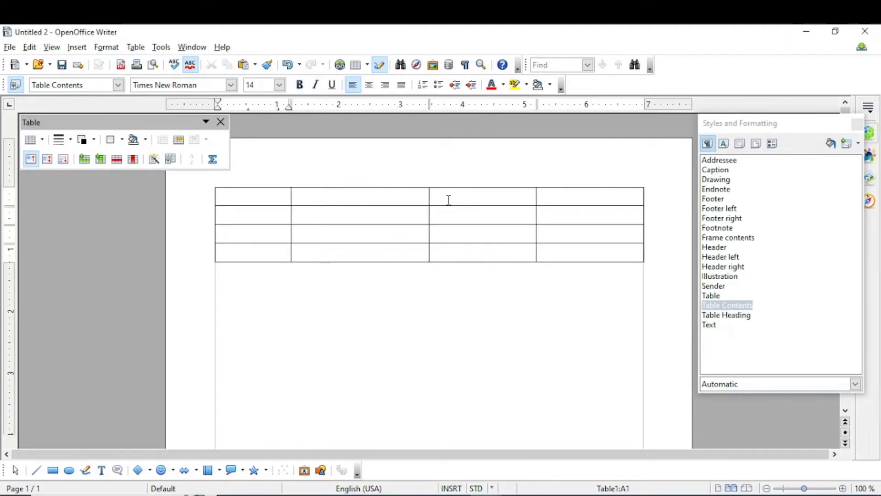
left_click_drag(429, 197, 391, 197)
left_click_drag(535, 195, 505, 195)
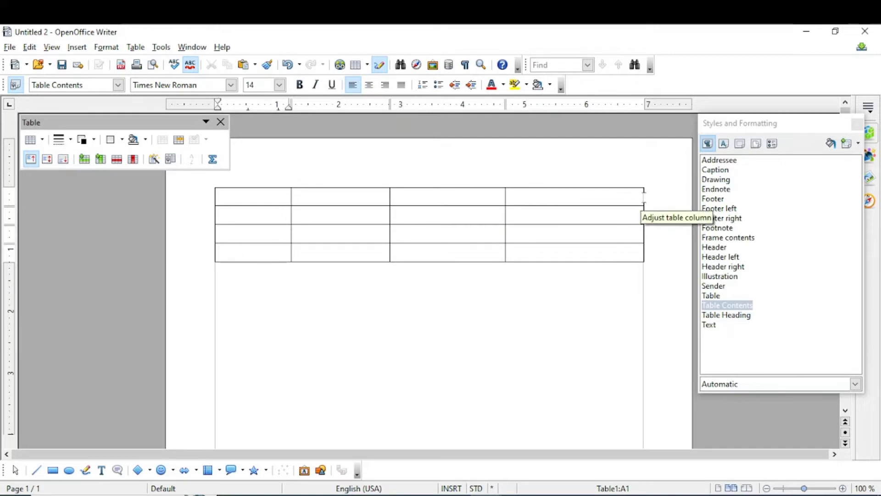
left_click_drag(645, 202, 619, 198)
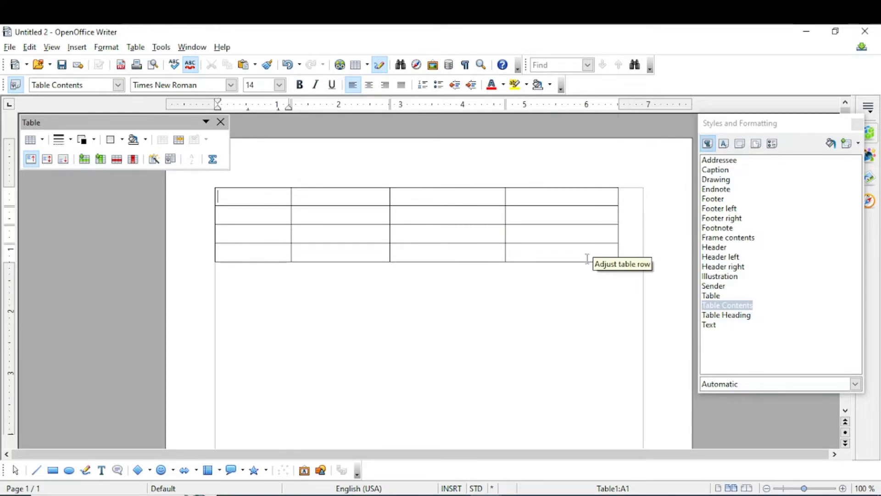
- Increase the last row's height to about 0.5 inch, append a row below it and select the second column
left_click_drag(587, 262, 586, 274)
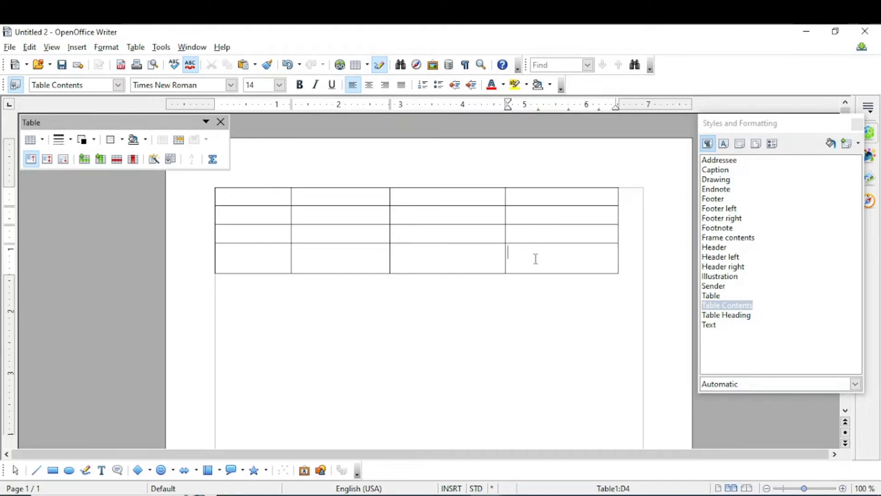
key("Tab")
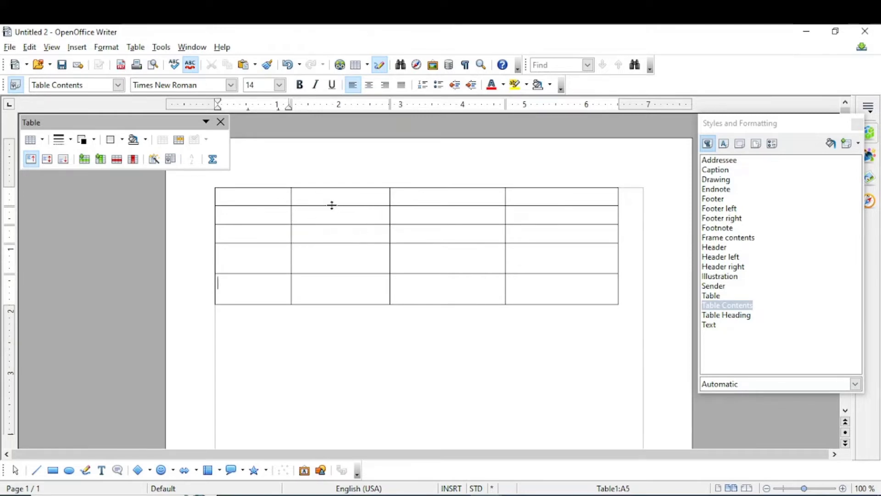
left_click_drag(314, 196, 334, 276)
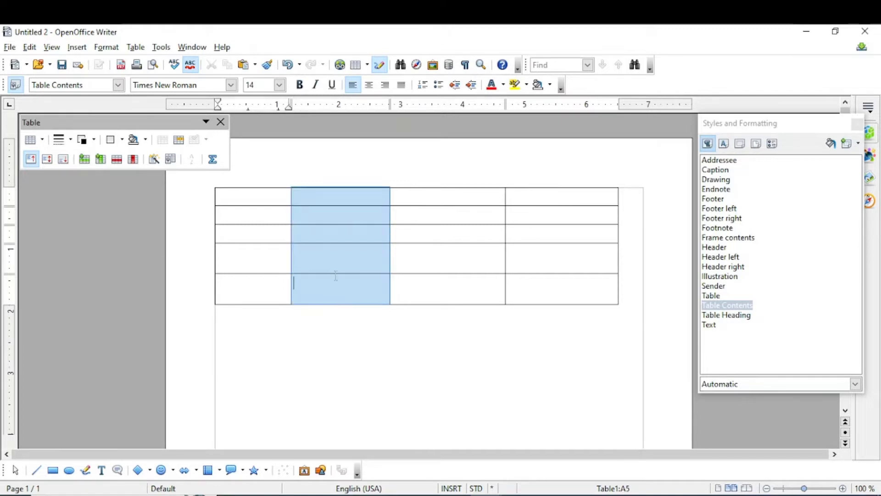
- Enter Sun and Mon in the first two cells of the top row and narrow the Mon column to about 1.5 inches
key("ctrl+Home")
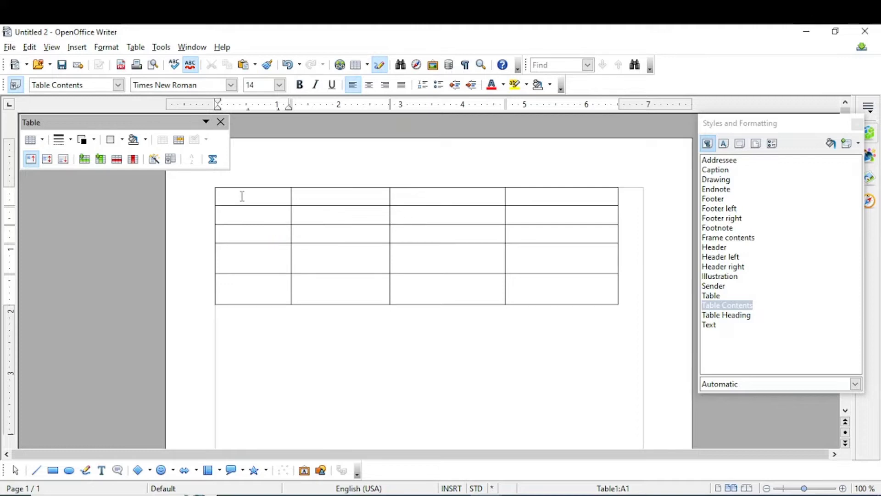
type("Sun")
key("Tab")
type("mo")
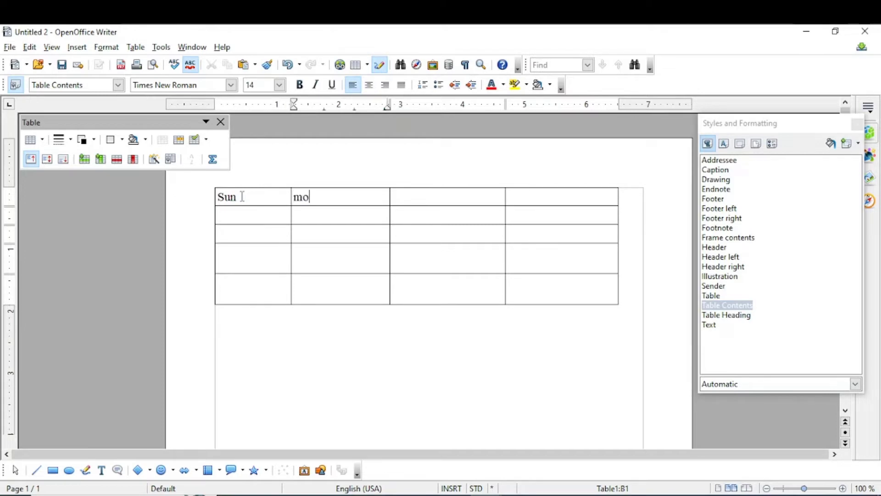
type("n")
key("Tab")
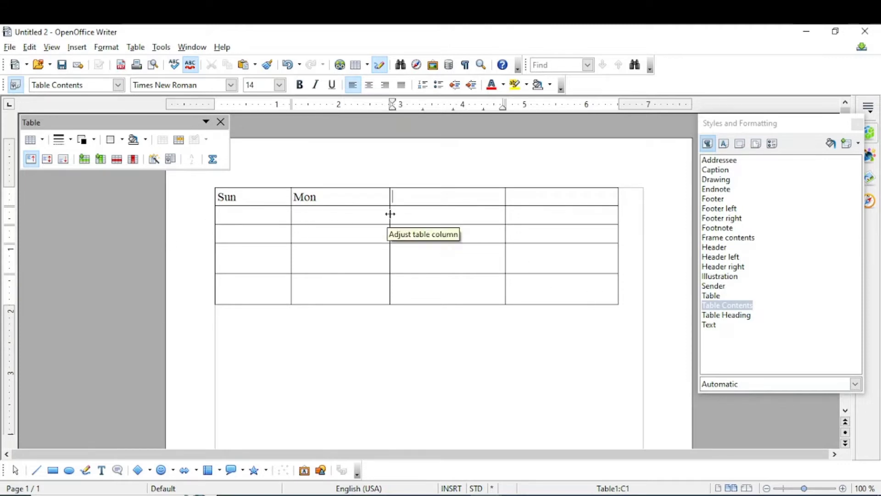
left_click_drag(389, 213, 384, 214)
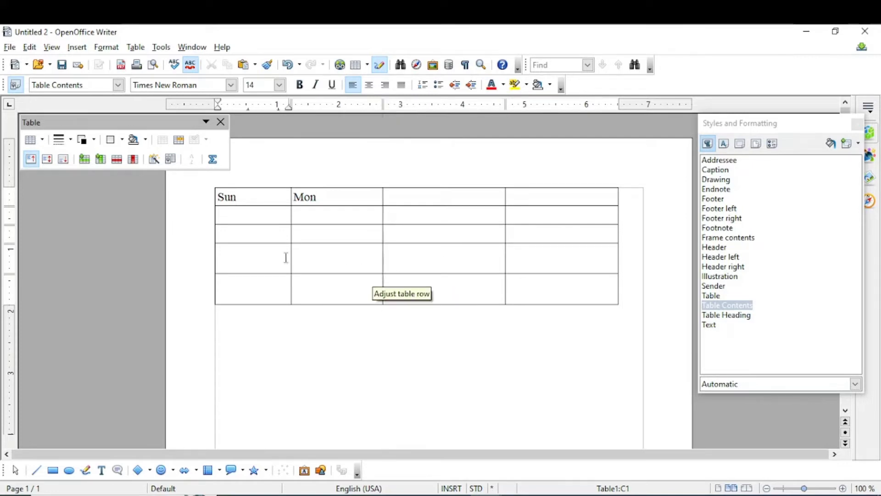
- Merge the first two cells of the table's second row into one cell
left_click(257, 233)
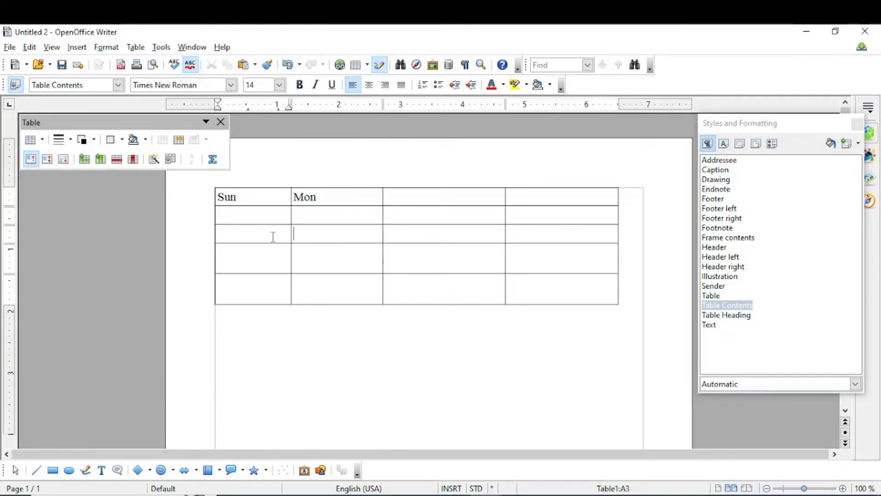
left_click_drag(263, 215, 305, 215)
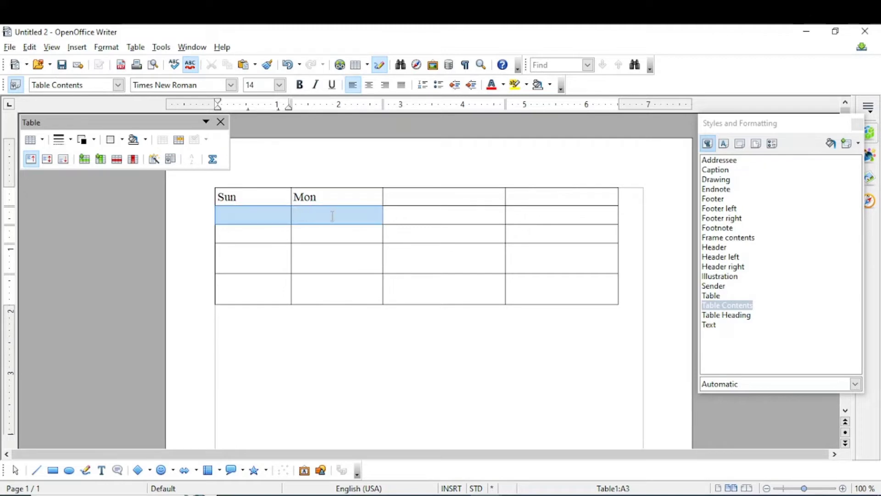
right_click(323, 215)
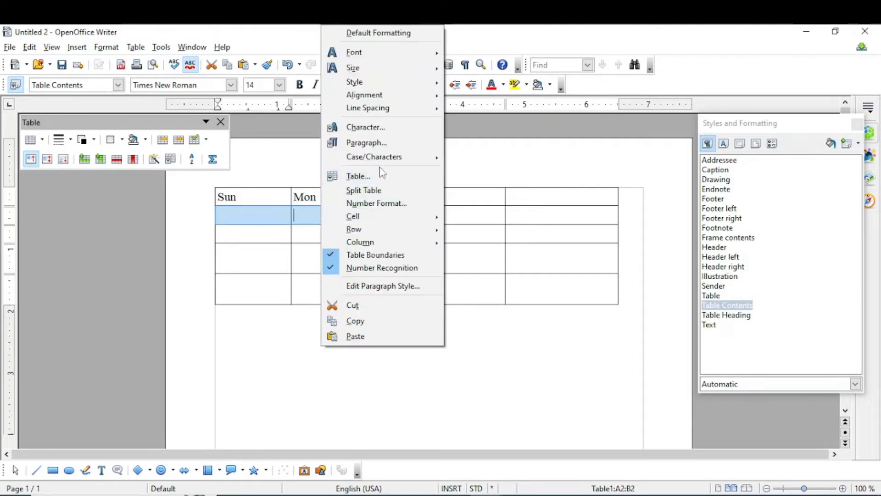
left_click(271, 215)
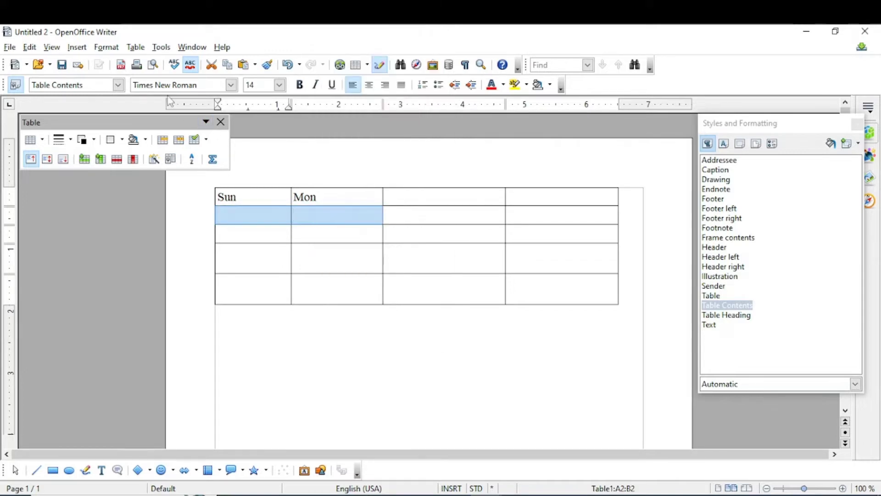
left_click(135, 48)
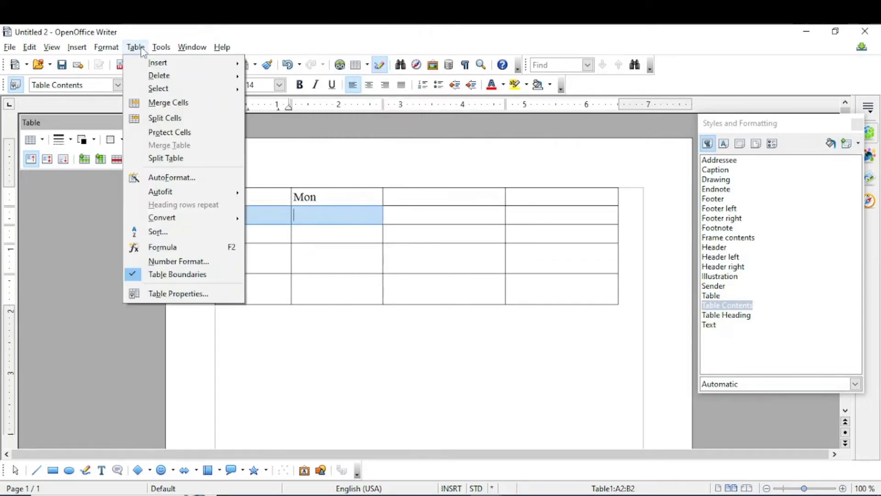
left_click(174, 103)
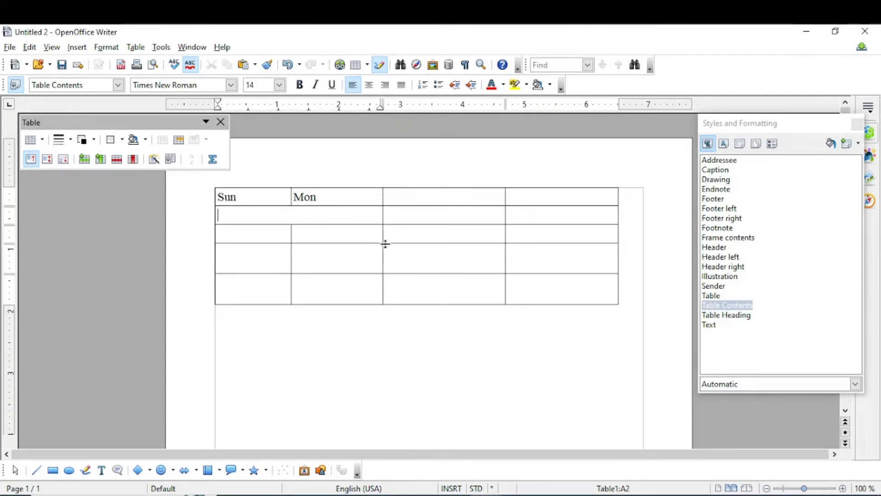
- Undo the cell merge, Sun and Mon entries, added row and all resizing, back to the empty table with four equal columns
key("ctrl+a")
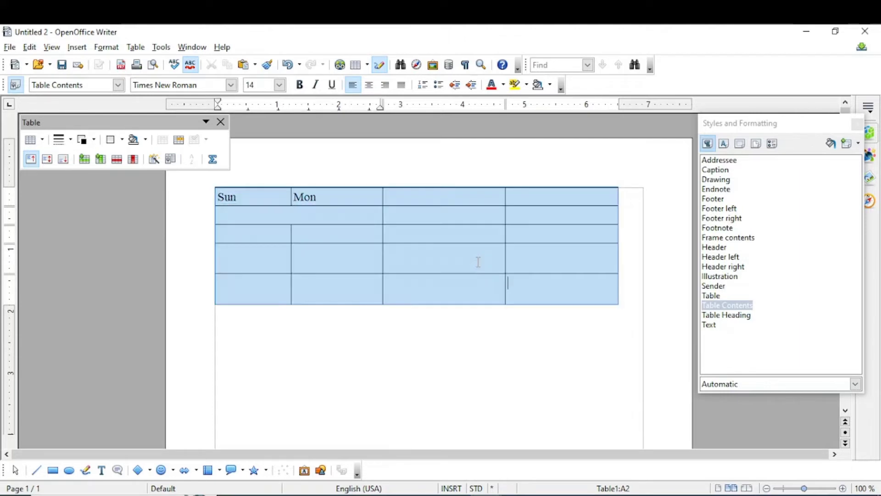
key("ctrl+Home")
key("shift+End")
key("ctrl+z")
key("ctrl+z")
key("ctrl+z")
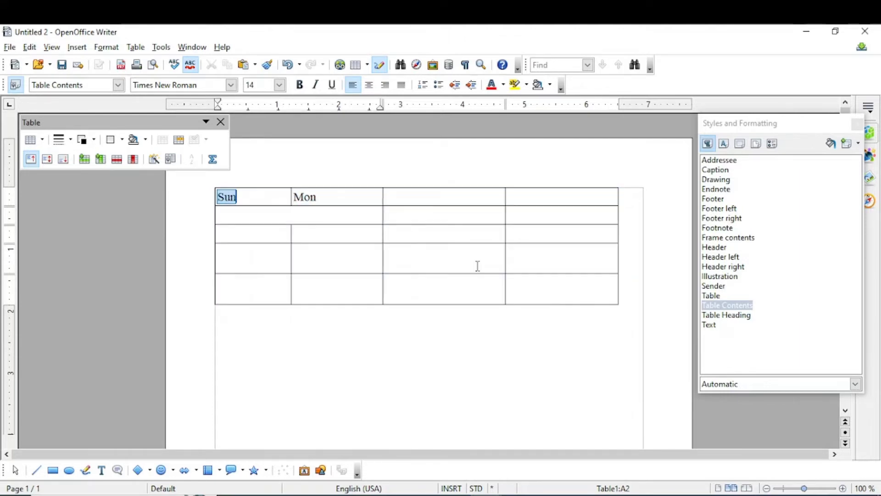
key("ctrl+z")
key("ctrl+z")
key("ctrl+z")
key("ctrl+z")
key("ctrl+z")
key("ctrl+z")
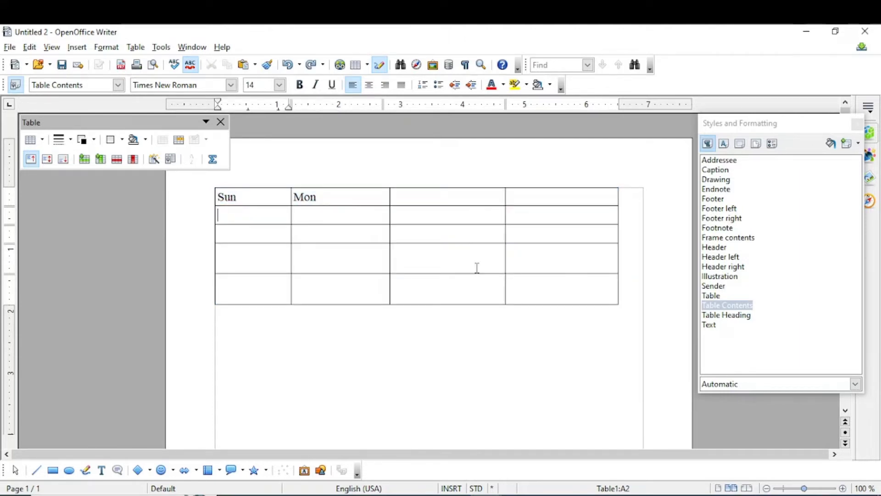
key("ctrl+z")
key("ctrl+z")
key("ctrl+z")
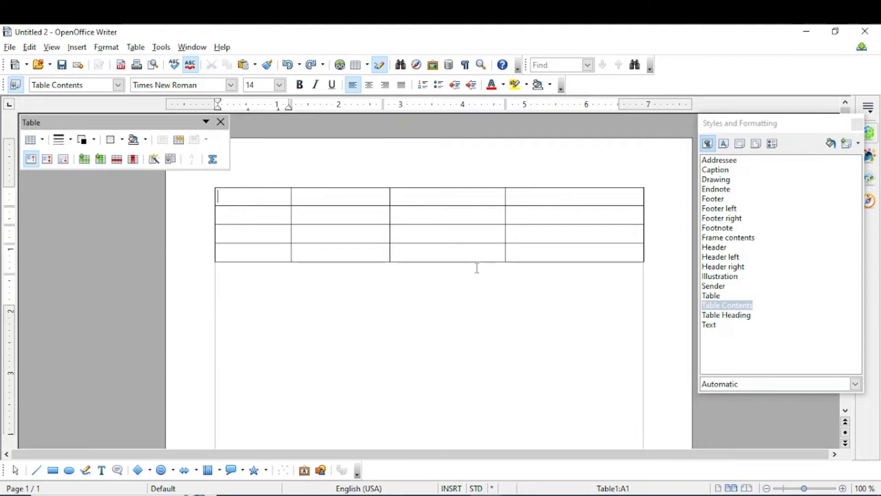
key("ctrl+z")
key("ctrl+z")
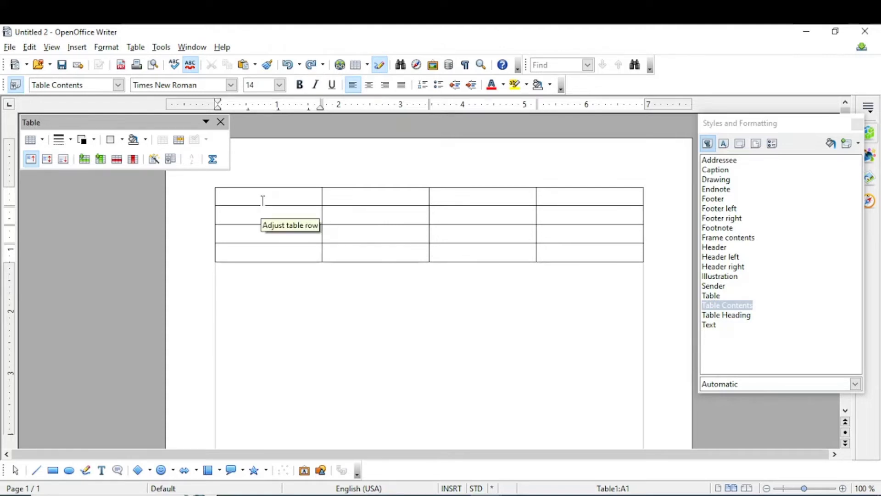
- Enter the column headings Month, Madurai, Chennai and erode in the table's first row
type("month")
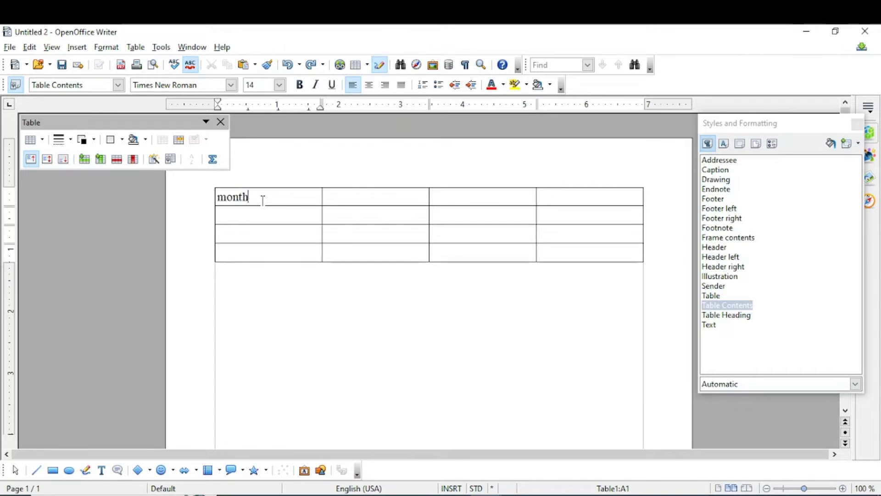
key("Tab")
type("madurai")
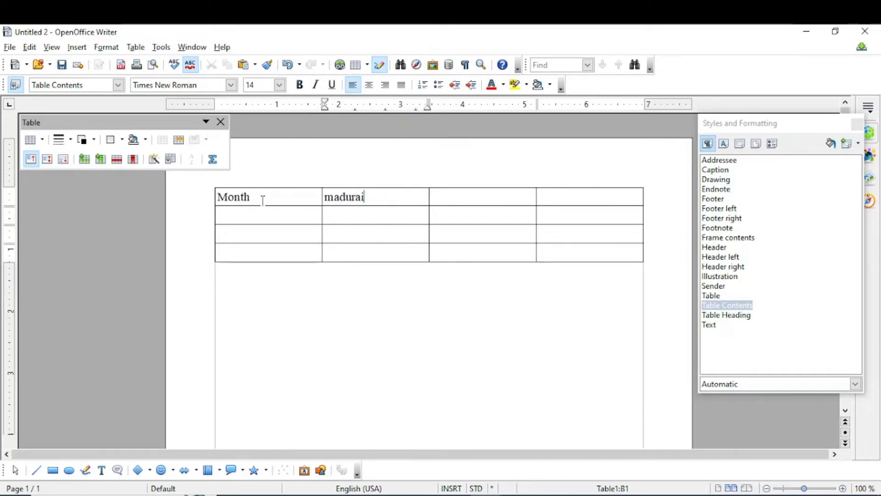
key("Tab")
type("chennai")
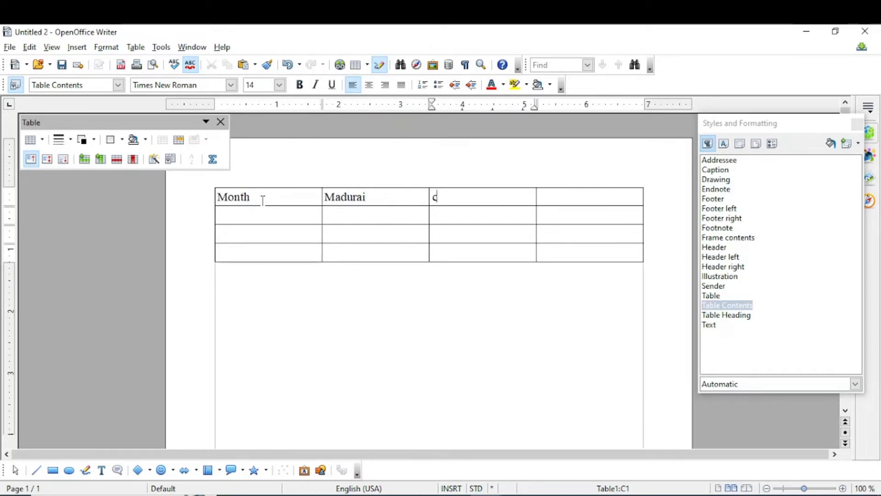
key("Tab")
type("erode")
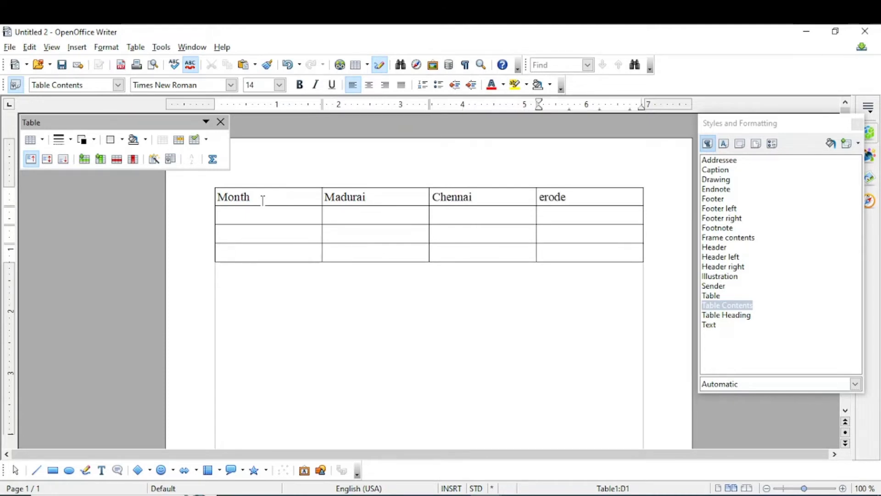
- Enter april, may and june in the Month column below the heading
left_click(276, 221)
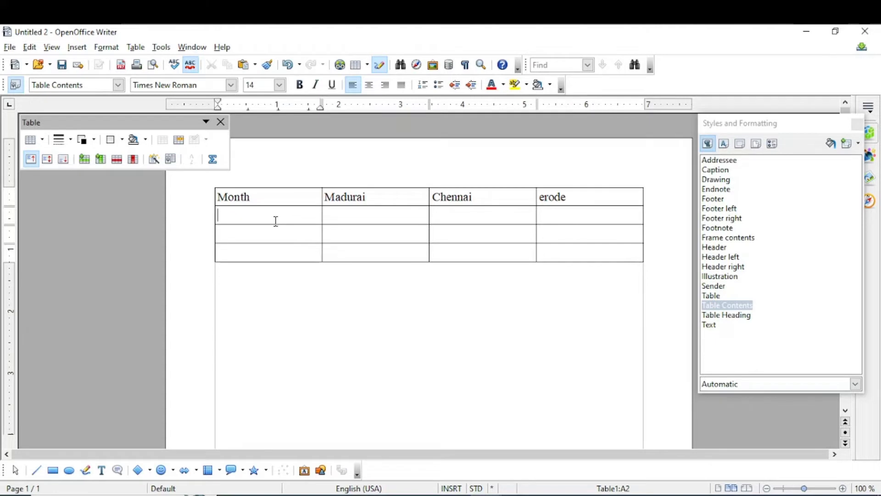
type("april")
key("Down")
type("may")
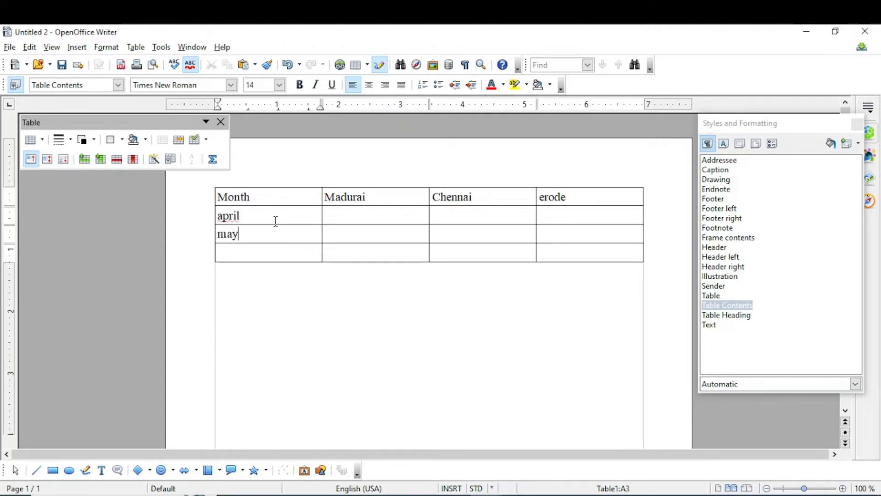
key("Down")
type("june")
- Fill the april row with 50000 for Madurai, 45000 for Chennai and 70000 for erode
left_click(354, 210)
type("50000")
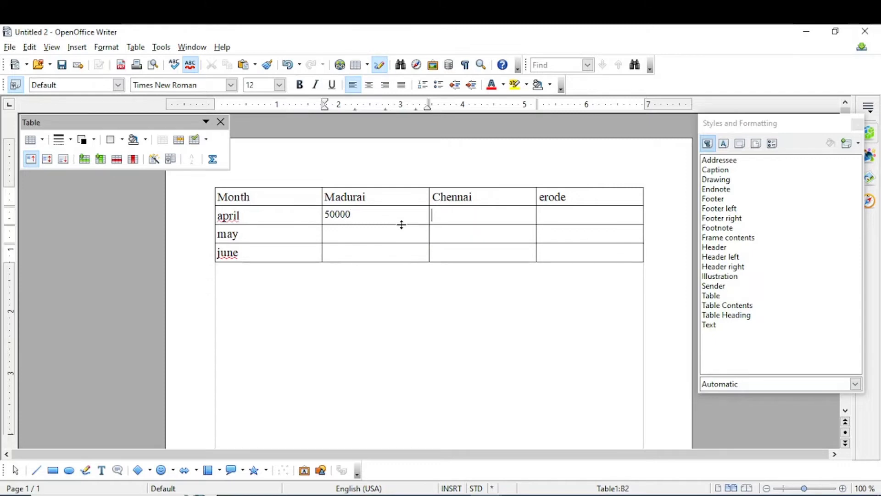
type("45000")
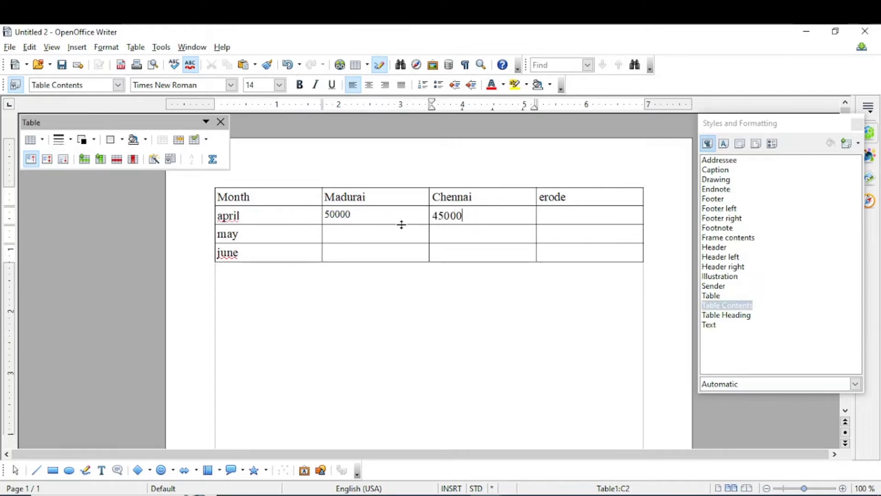
key("Tab")
type("70")
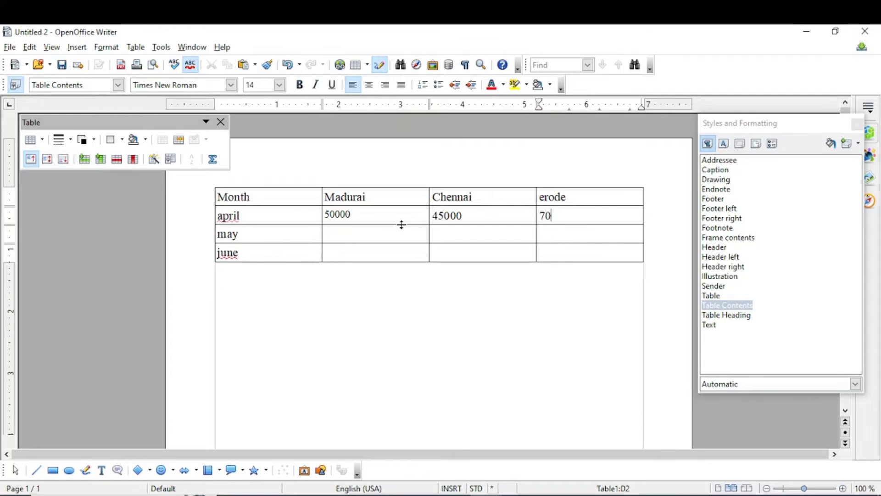
type("000")
- Fill the may row with 70000 for Madurai, 85000 for Chennai and 15000 for erode
left_click(387, 240)
type("7")
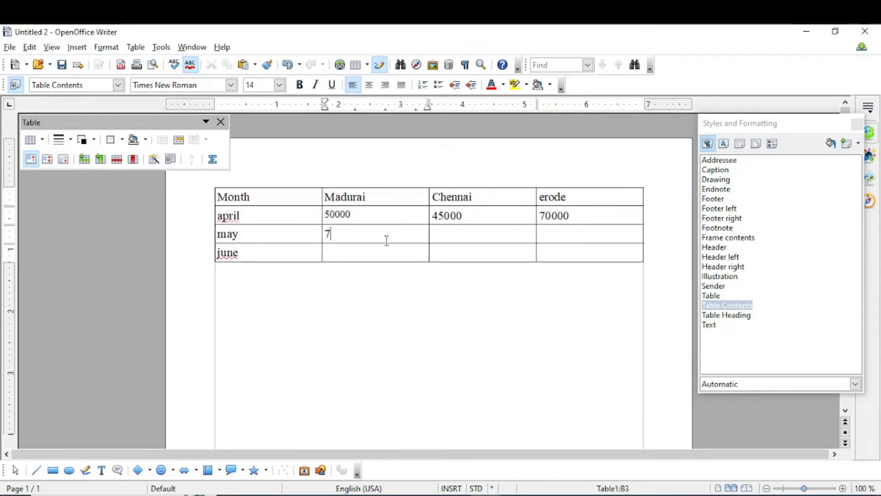
type("000")
key("Tab")
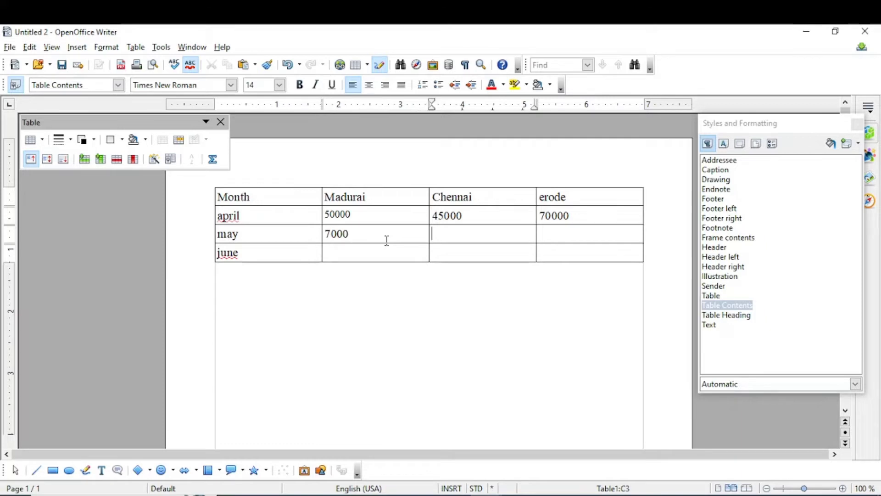
left_click(391, 229)
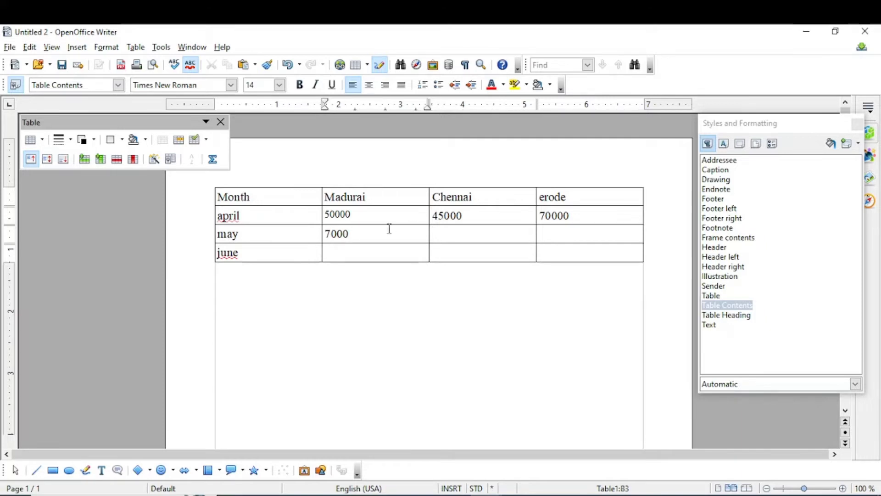
type("0")
left_click(445, 238)
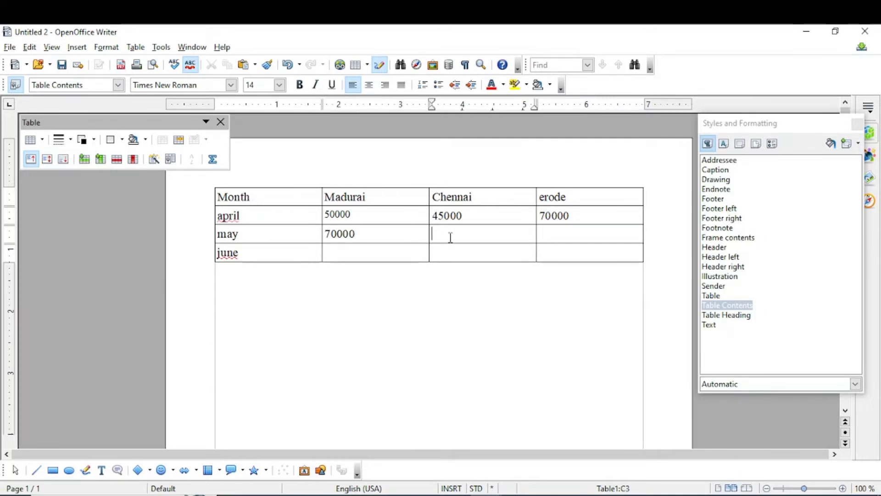
type("85000")
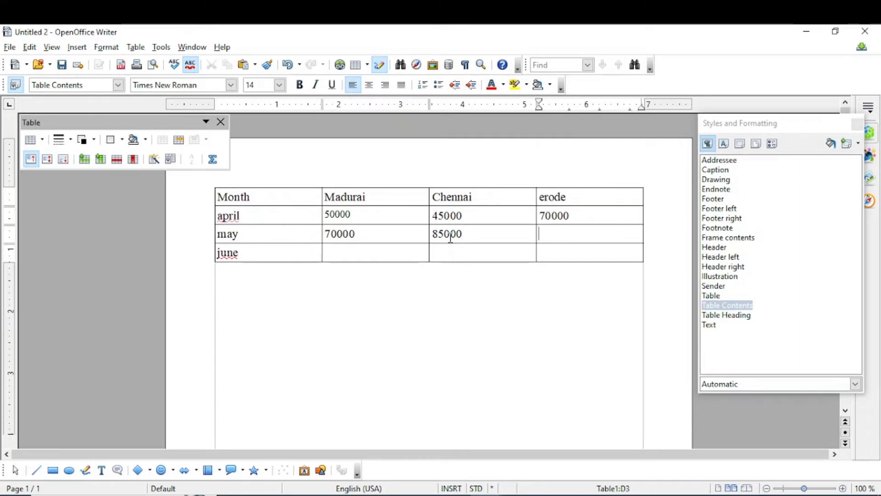
type("15000")
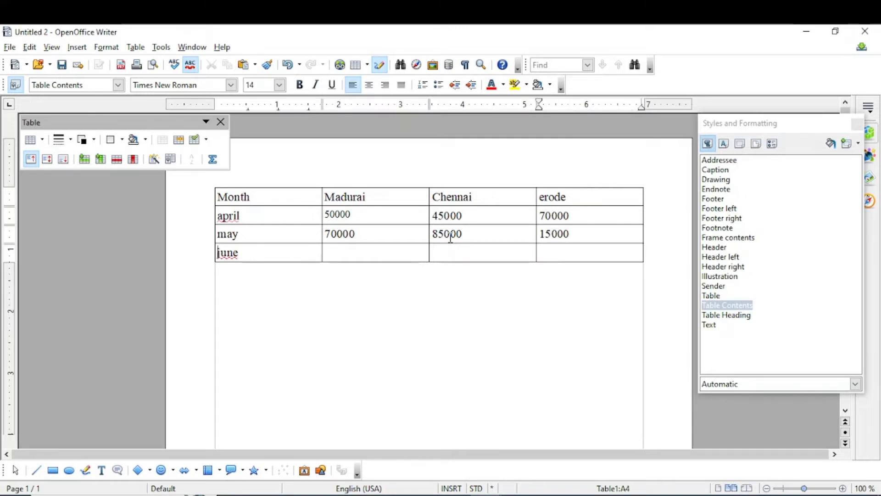
- Fill the june row with 72000 for Madurai, 60000 for Chennai and 10000 for erode
key("Tab")
type("7")
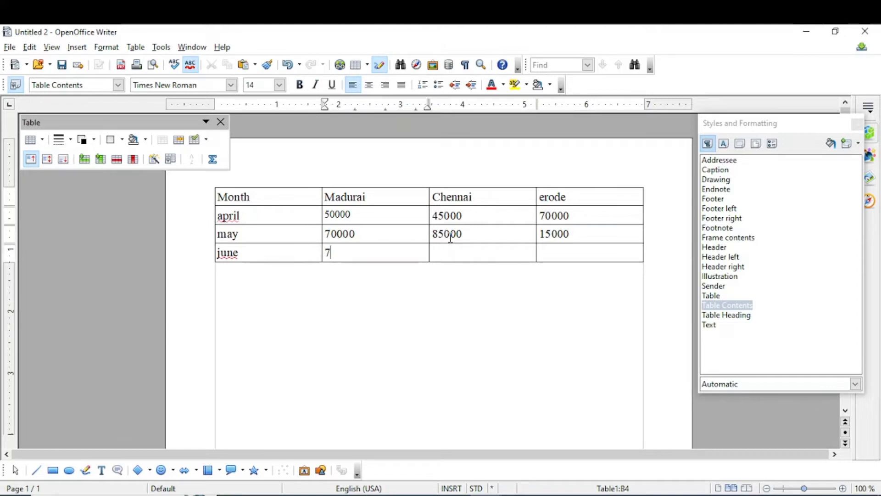
type("200")
key("Tab")
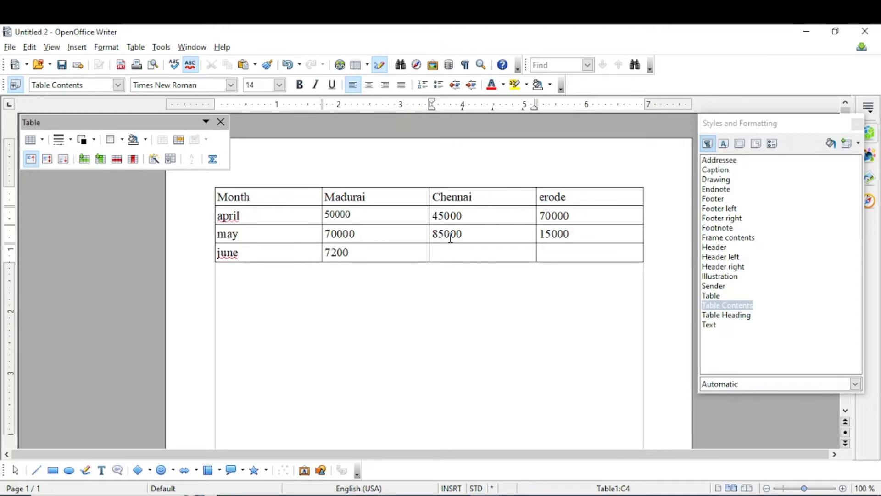
left_click(369, 254)
type("0")
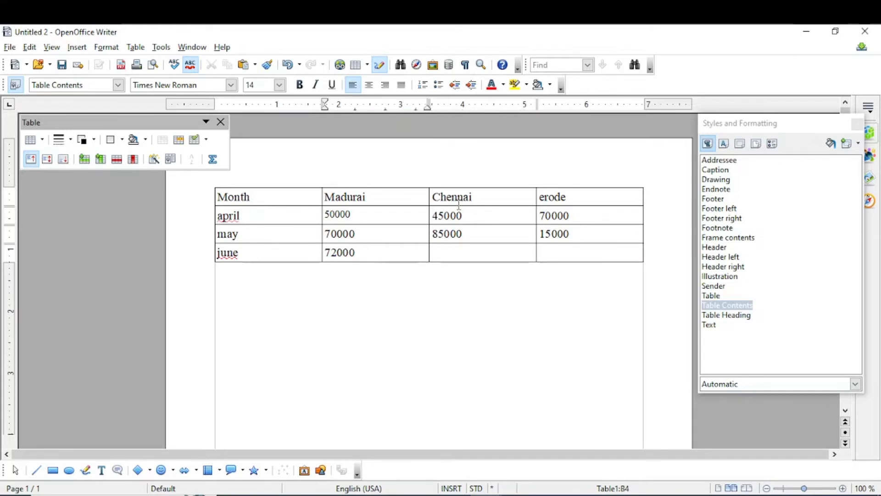
left_click(455, 254)
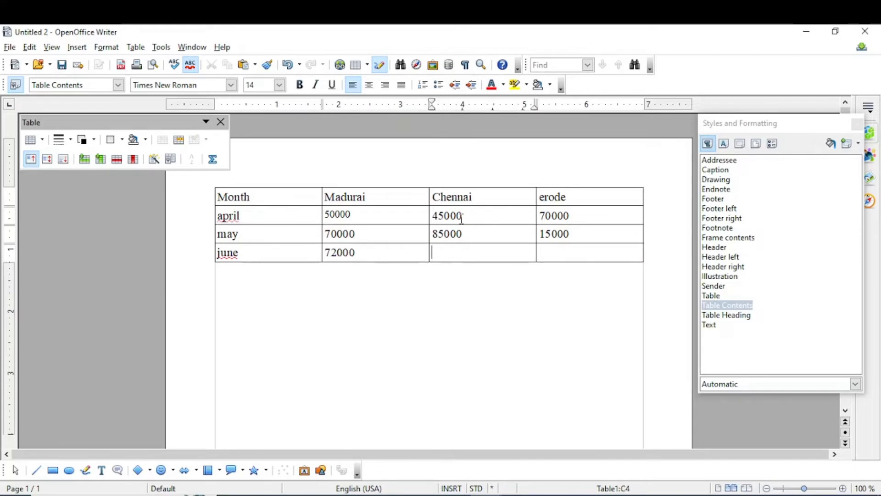
type("60000")
key("Tab")
type("10000")
- Append a row labelled Total and sum the Madurai figures in it with the formula =sum<B2:B4>
key("Tab")
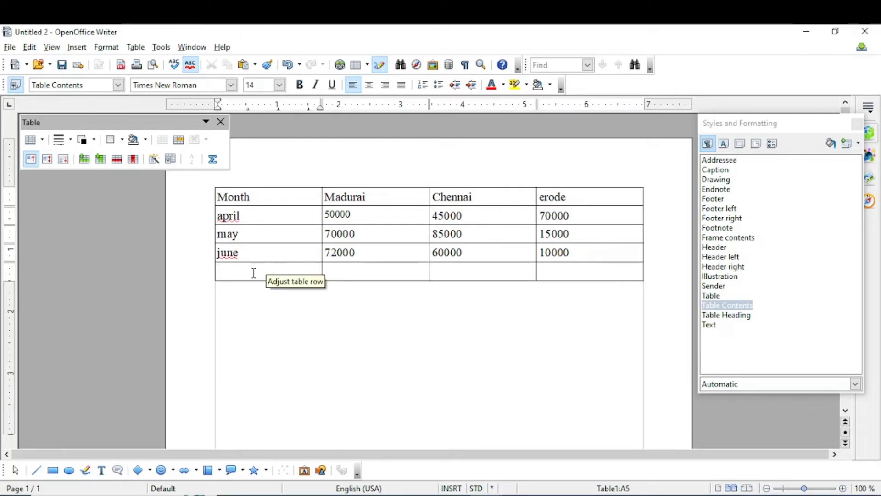
type("Total")
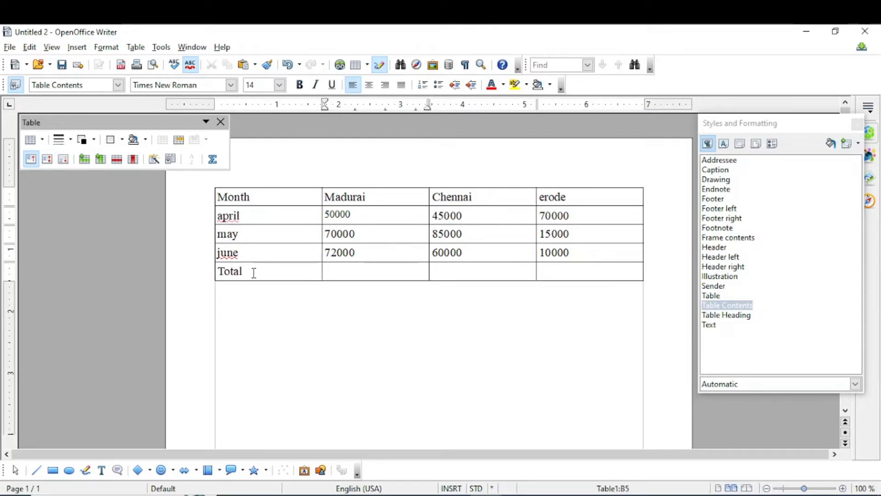
left_click(139, 48)
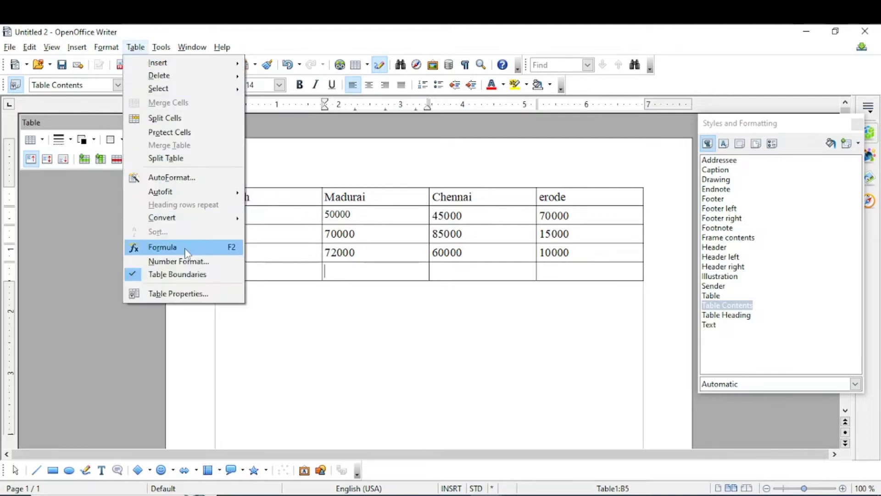
left_click(161, 247)
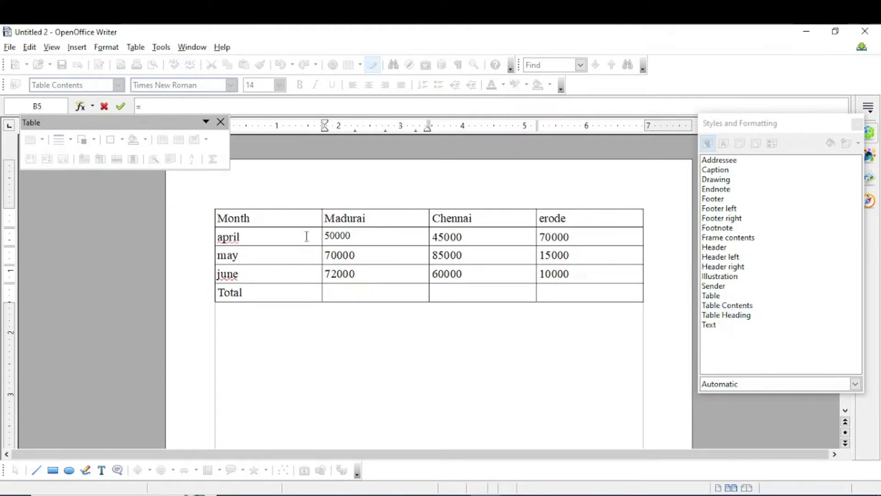
type("sum")
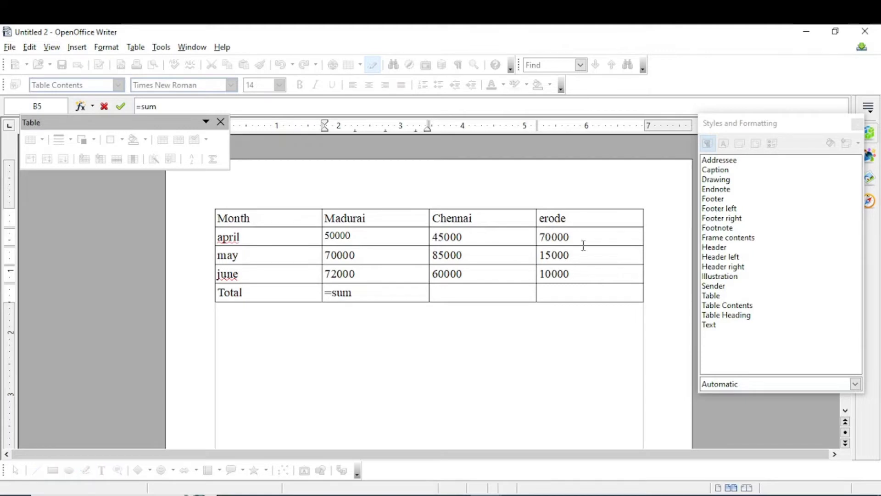
left_click_drag(330, 234, 335, 275)
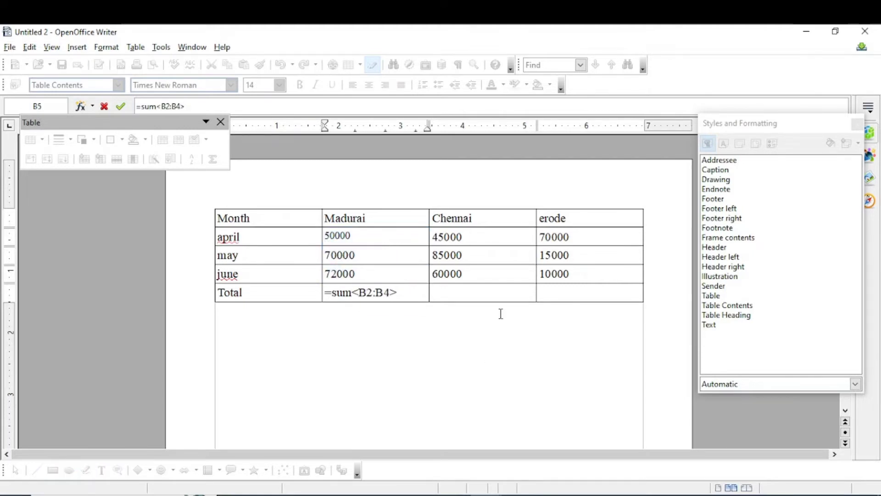
key("Return")
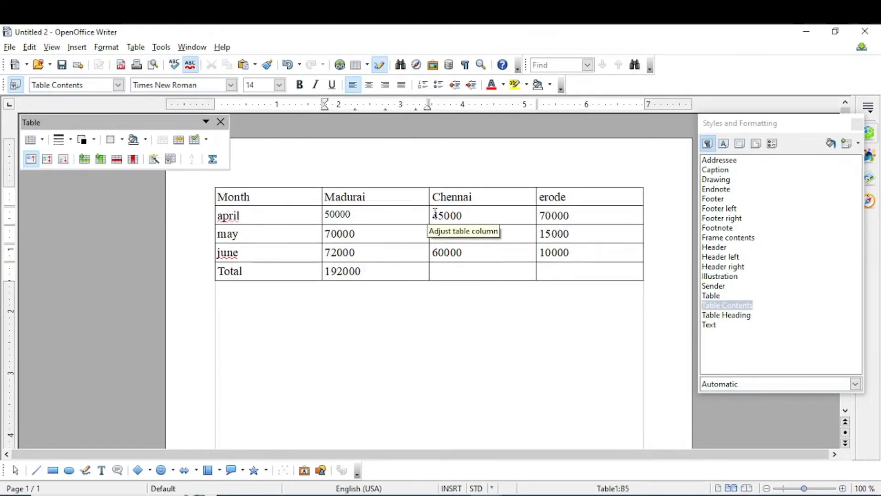
- Sum the Chennai figures in the Total row with the formula =sum<C2:C4>
left_click(447, 271)
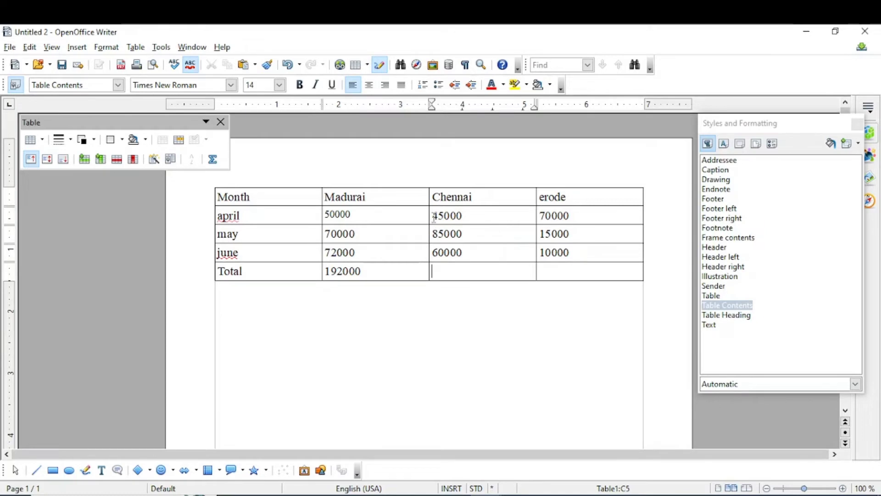
left_click(136, 48)
left_click(165, 247)
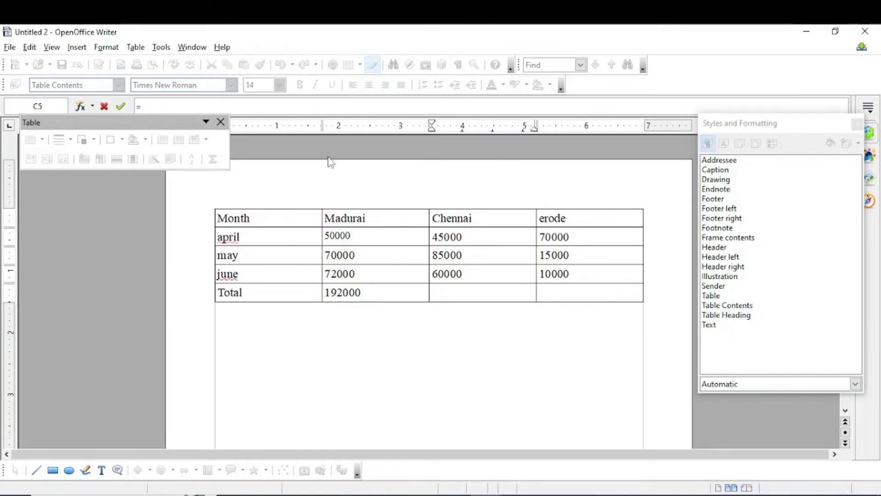
type("sum")
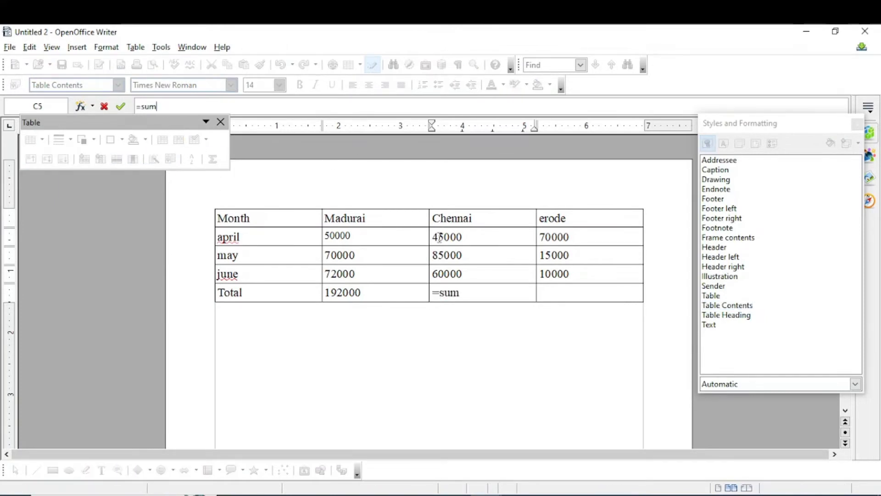
left_click_drag(440, 237, 480, 276)
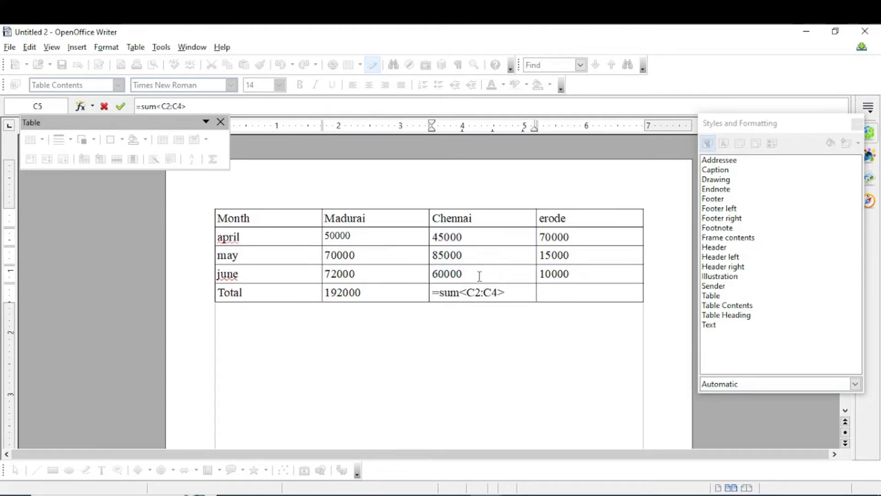
key("Return")
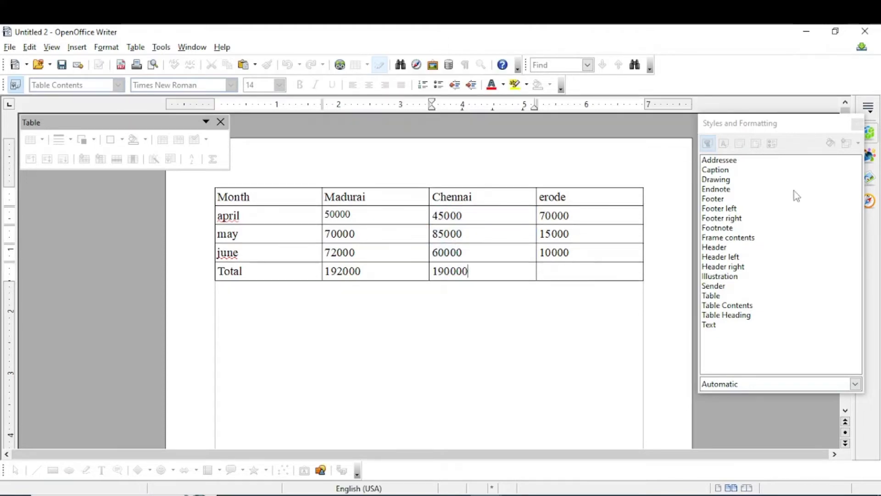
- Start a bulleted list below the table using the solid diamond bullets
mouse_move(511, 278)
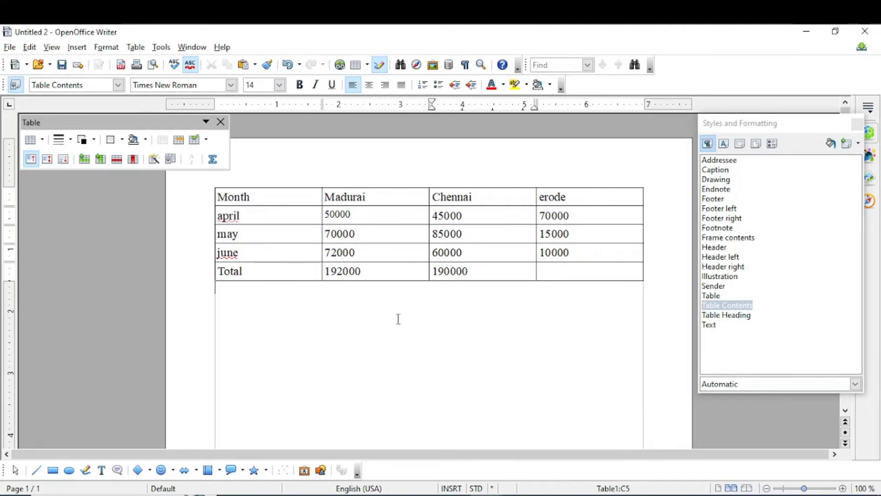
left_click(679, 346)
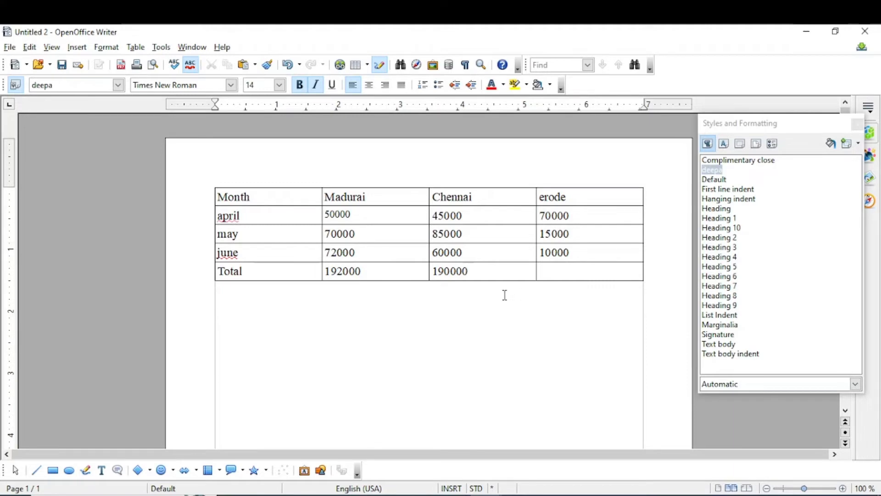
left_click(105, 47)
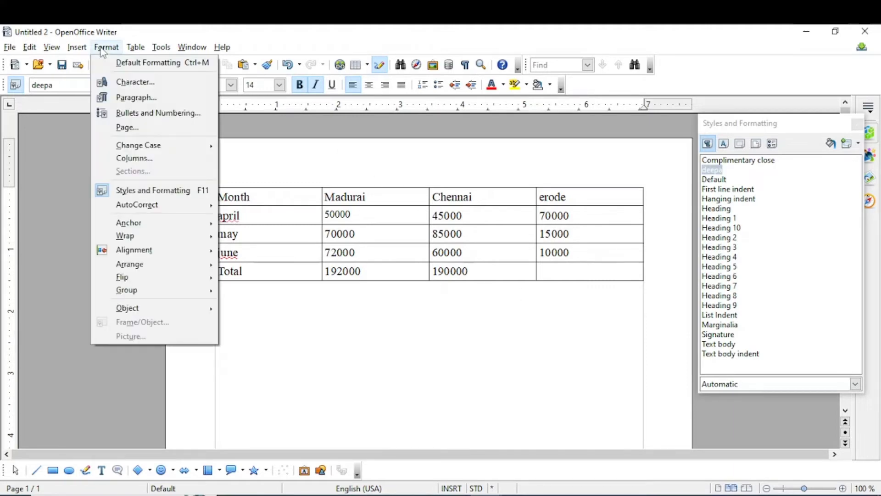
left_click(145, 116)
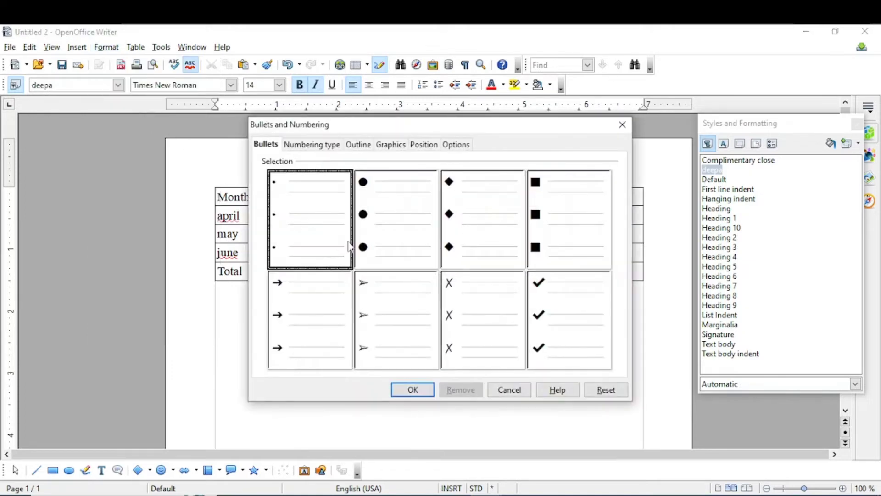
left_click(490, 230)
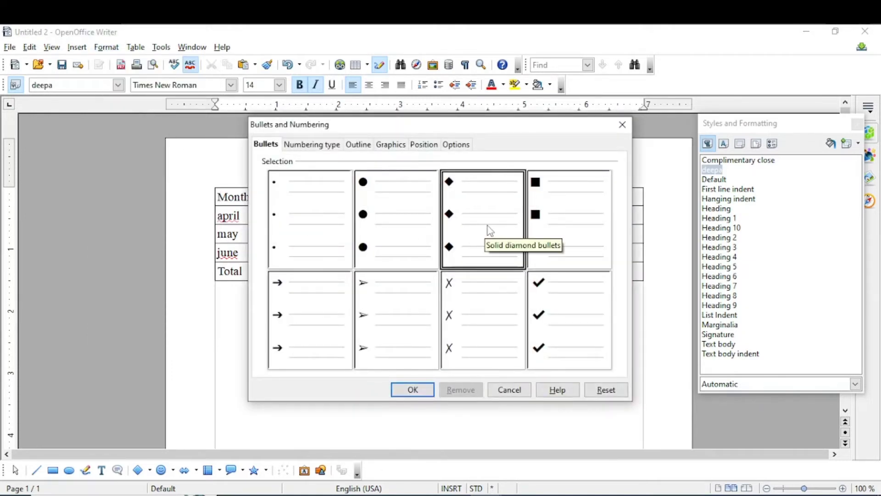
left_click(413, 389)
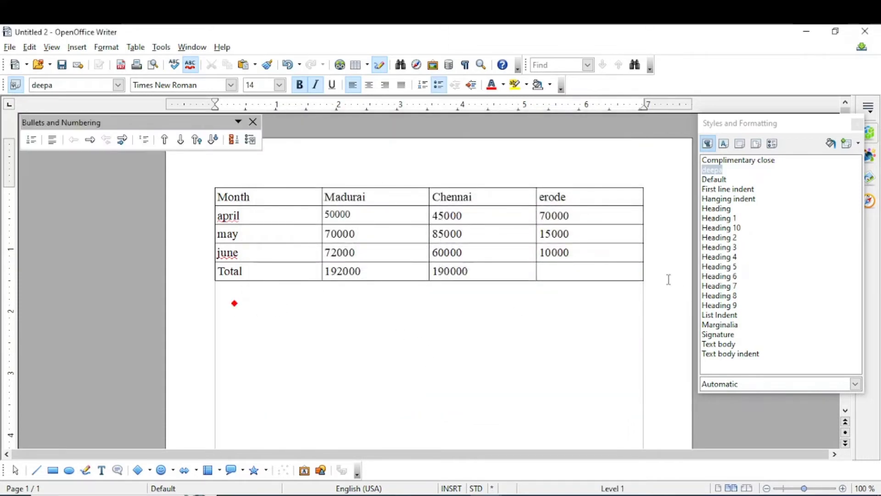
- Enter the numbers 1 to 6 as separate items of the bulleted list
type("1")
key("Return")
type("2")
key("Return")
type("3")
key("Return")
type("4")
key("Return")
type("5")
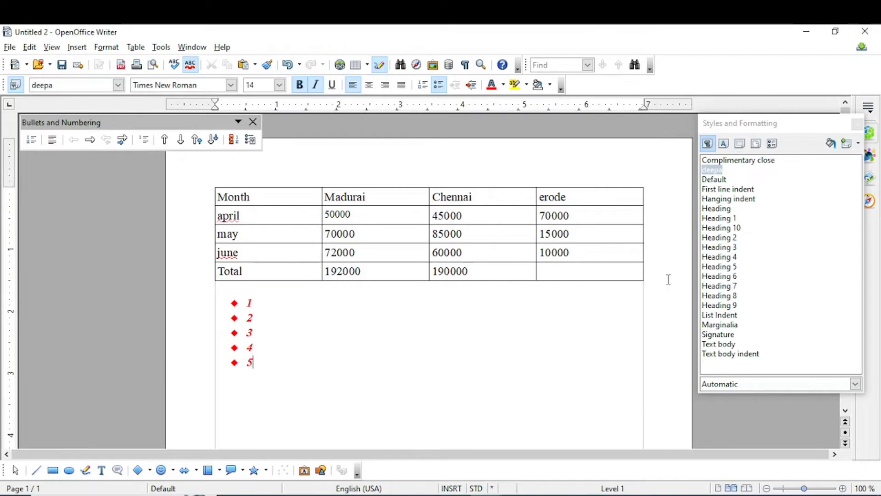
key("Return")
type("6")
- Try automatic numbering on a new empty line after item 6, and remove that line
key("Return")
left_click(423, 85)
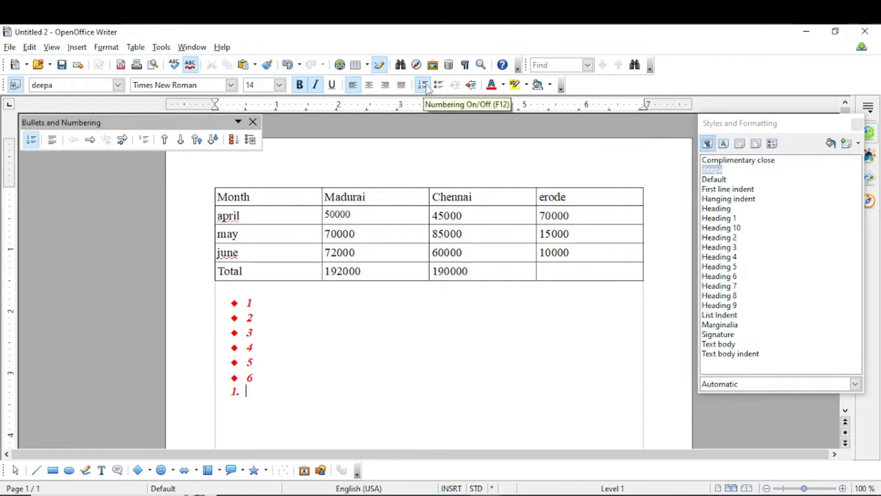
key("BackSpace")
key("BackSpace")
- Change the whole list below the table from bullets to the (1) (2) (3) numbering type
key("ctrl+a")
left_click(107, 47)
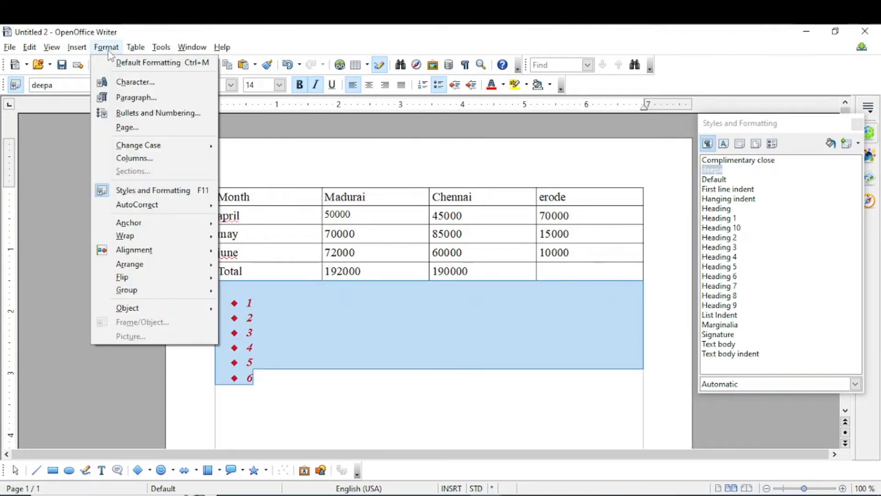
left_click(145, 113)
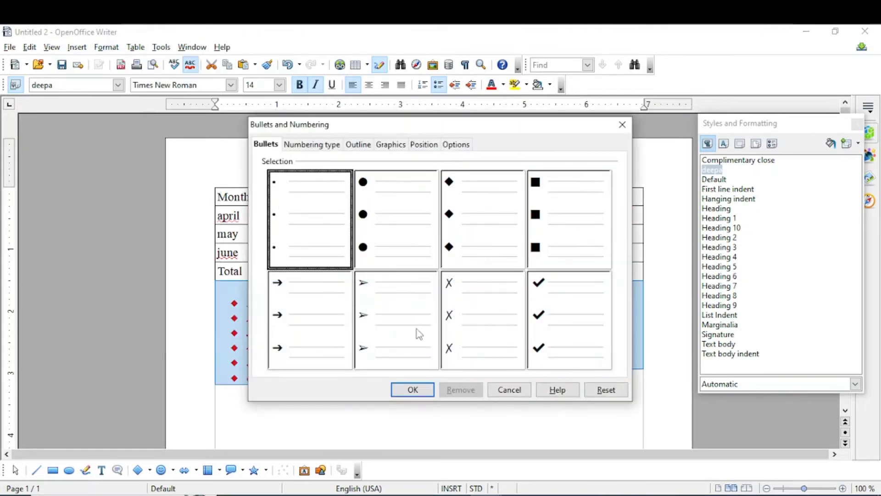
left_click(317, 146)
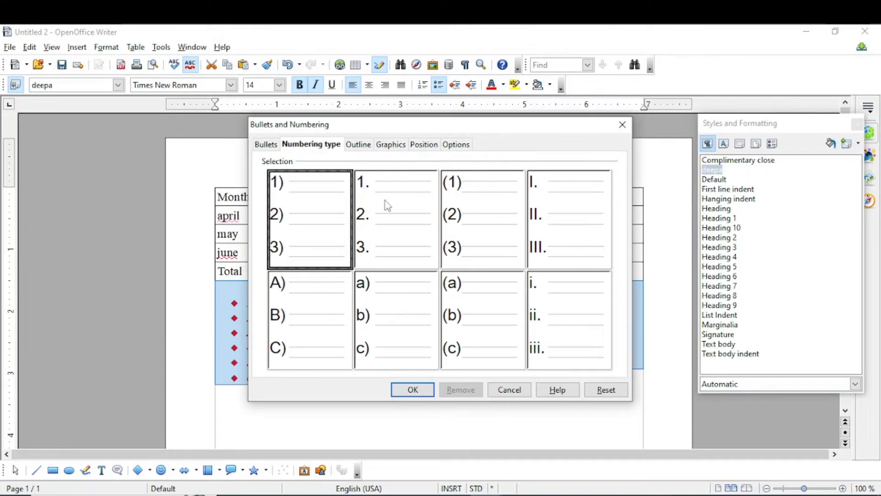
left_click(467, 214)
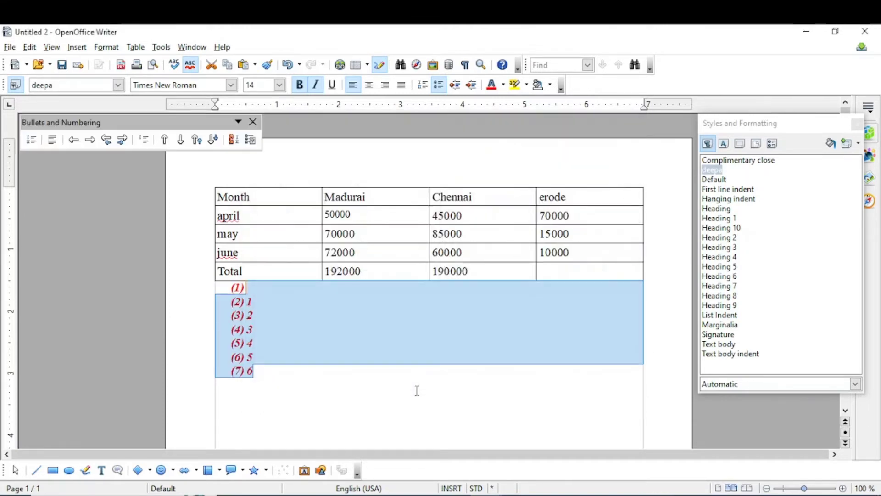
left_click(413, 390)
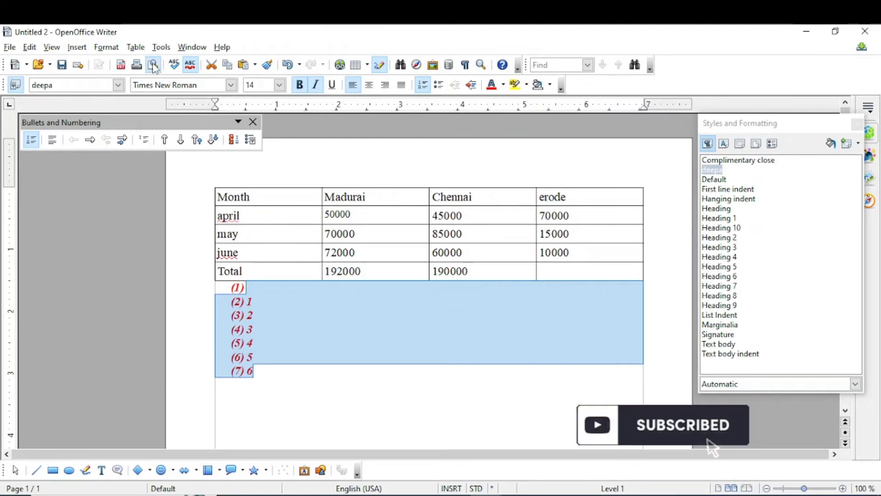
left_click(106, 46)
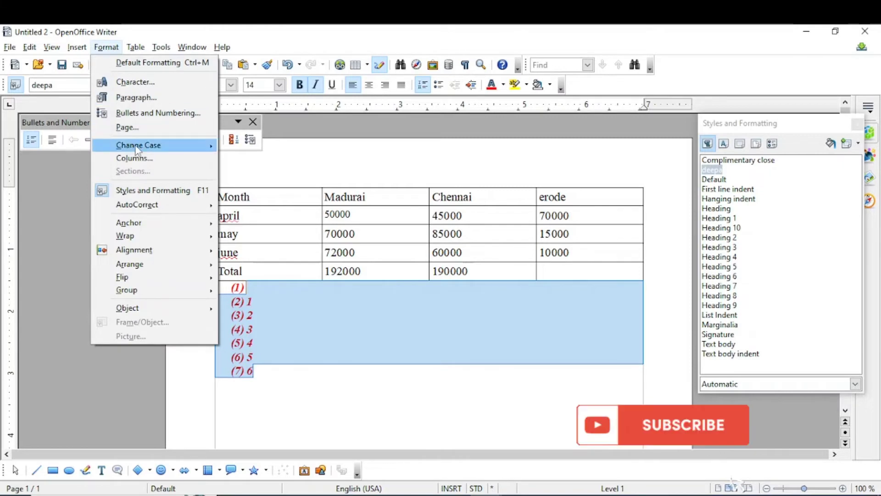
left_click(146, 114)
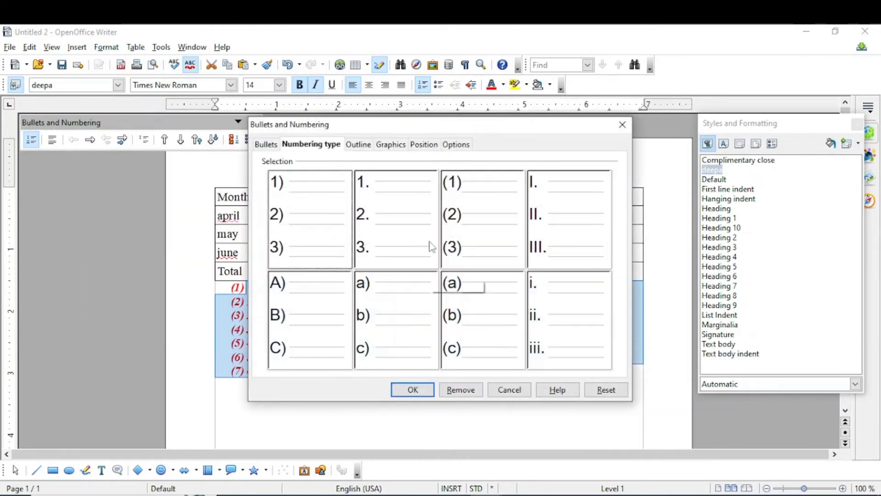
left_click(623, 124)
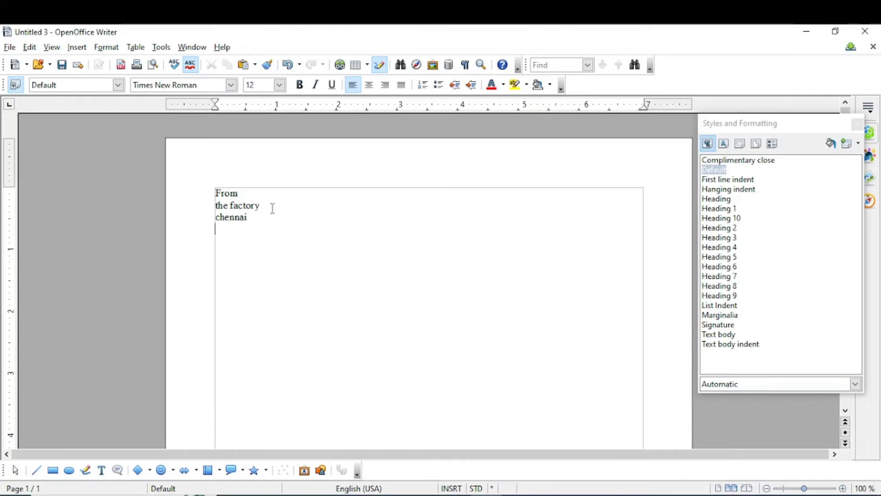
- Continue the letter below the sender's lines with "to", blank lines for the recipient and the salutation "dear sir"
key("Return")
type("dear sir")
key("Return")
- Write the letter body by repeating "in open office writer type the list of content one by one." and close with "Yours faithfully"
type("in open")
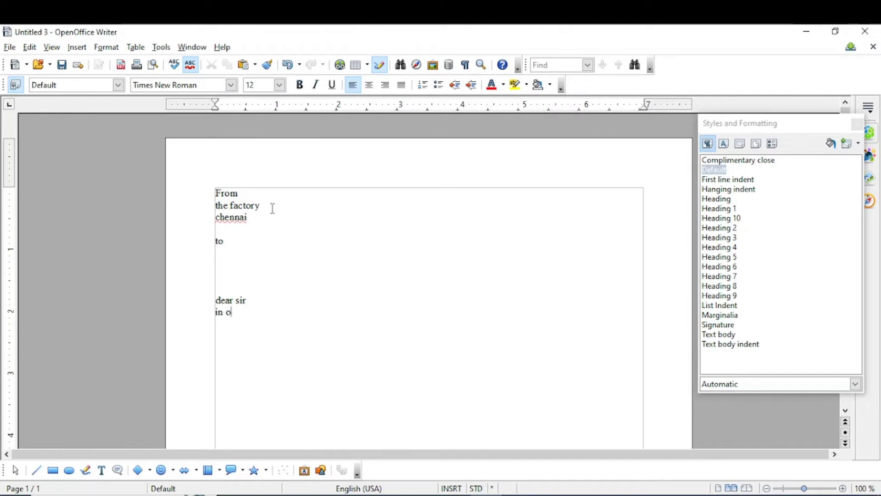
type("office writer type the list of content one by one.in open office writer type the list of content one by one.in open office writer type the list of content one by one.in open office writer type the list of content one by one.in open office writer type the list of content one by one.in open office writer type the list of content one by one.in open office writer type the list of content one by one.")
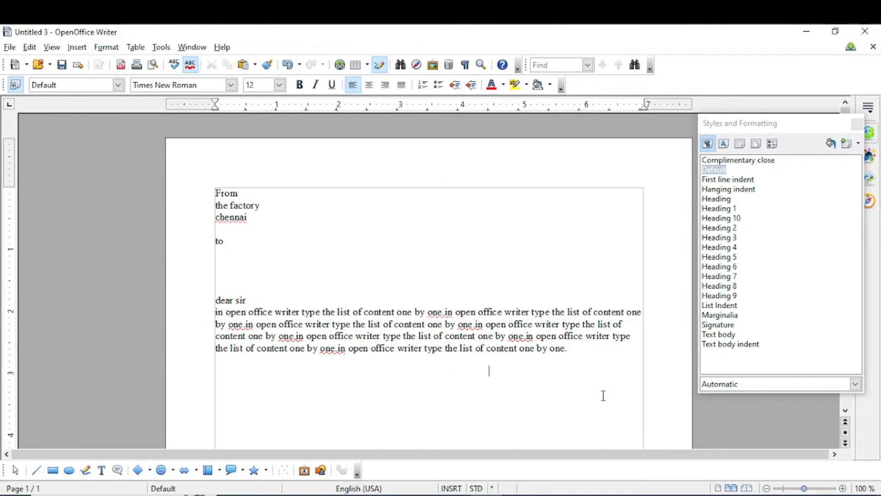
type("yours faithfully")
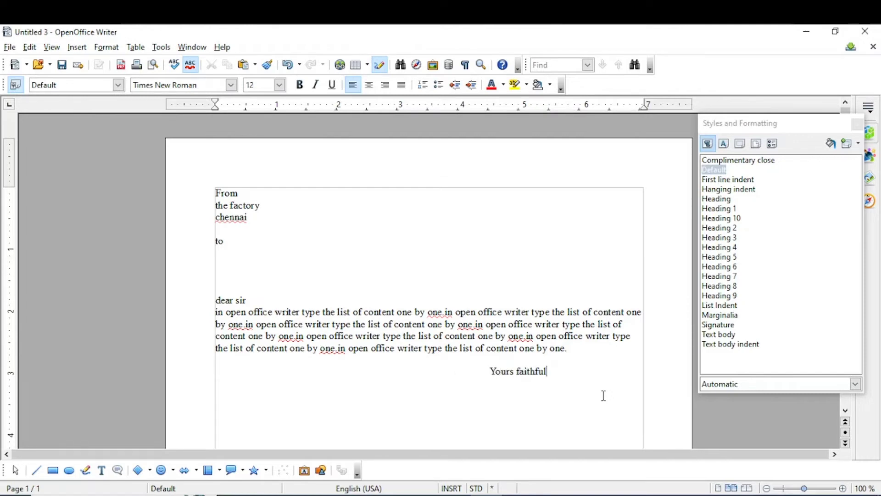
- Start the Mail Merge Wizard from the blank line under "to", using the current document and the Letter type, and proceed to the address block
left_click(218, 256)
left_click(169, 48)
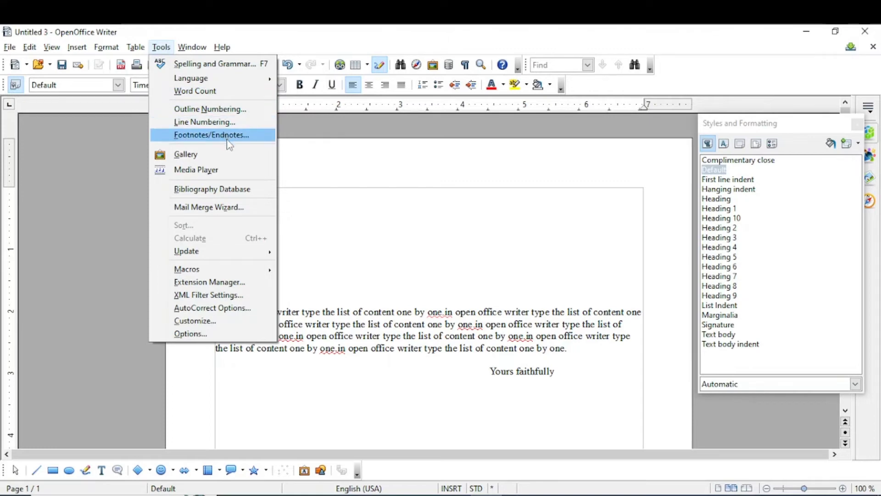
left_click(232, 211)
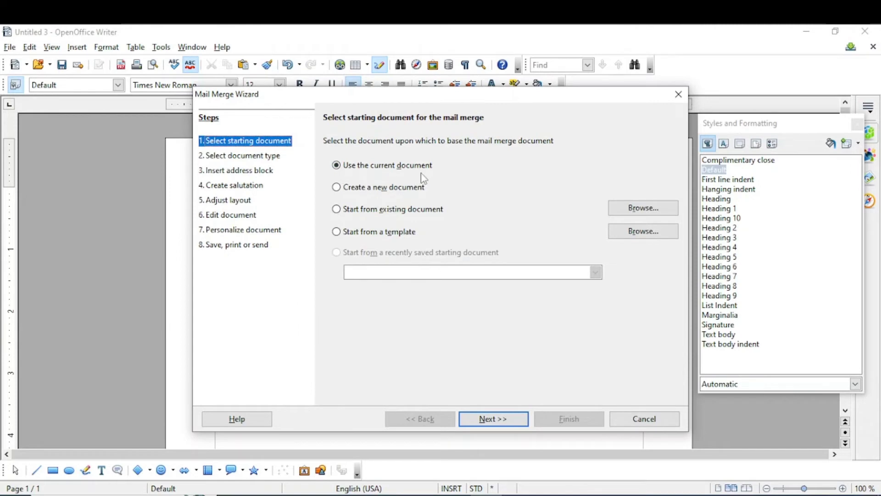
left_click(492, 419)
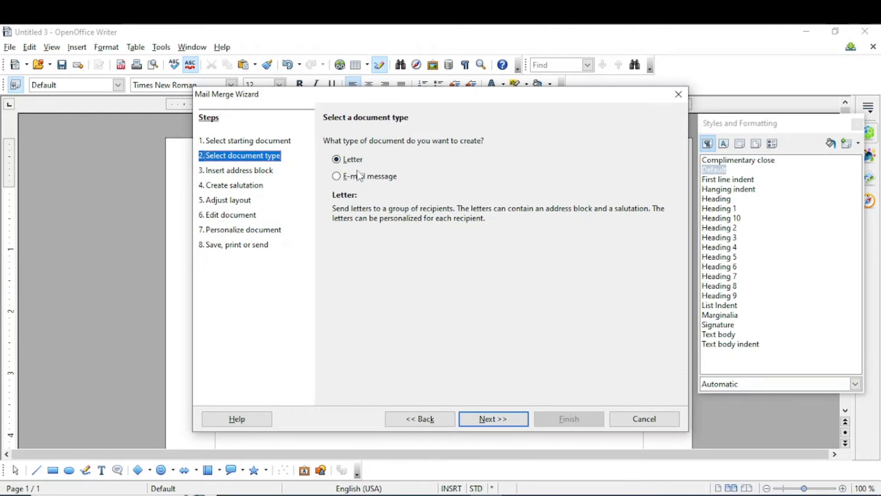
left_click(495, 419)
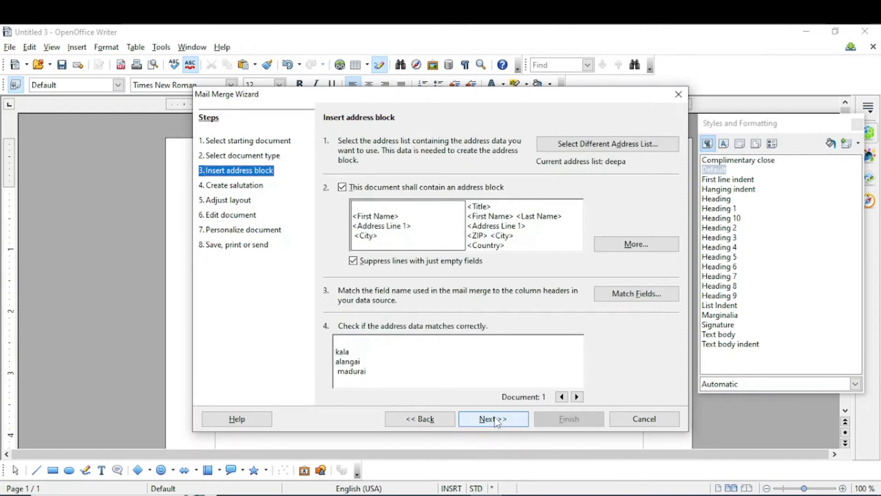
- Create a new address list and remove the elements from Gender up through State, keeping those from Title to City
left_click(579, 145)
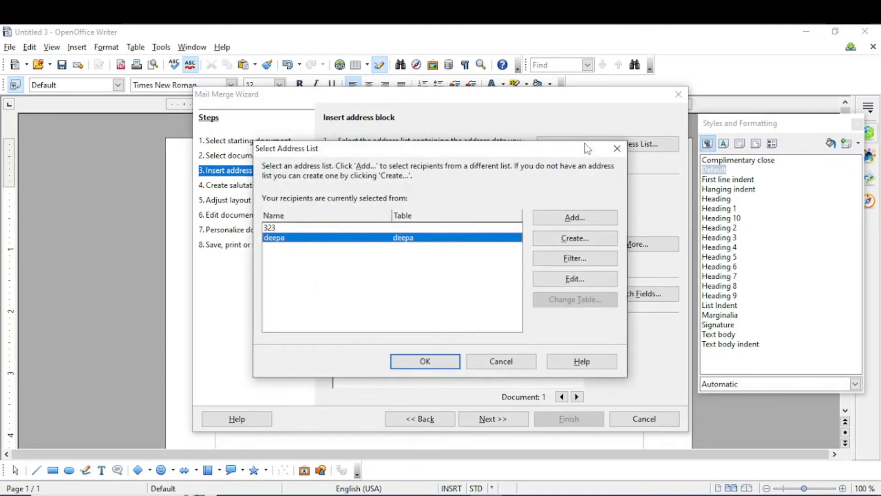
left_click(571, 240)
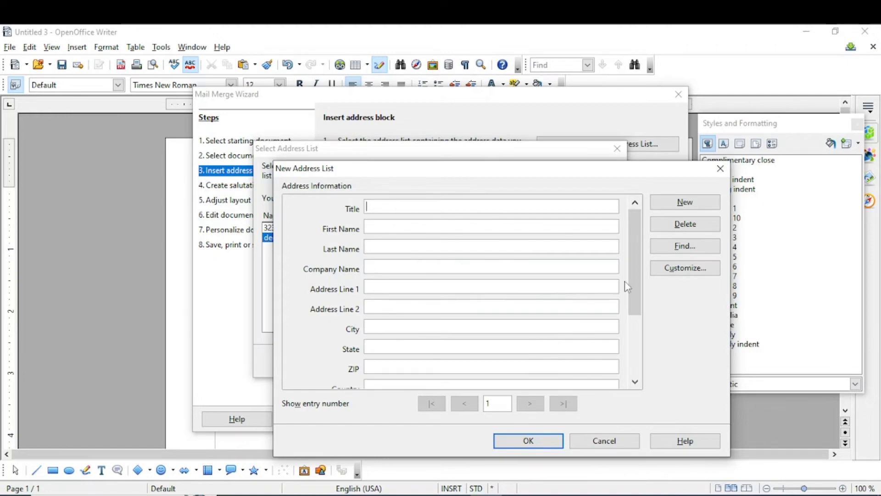
left_click(681, 271)
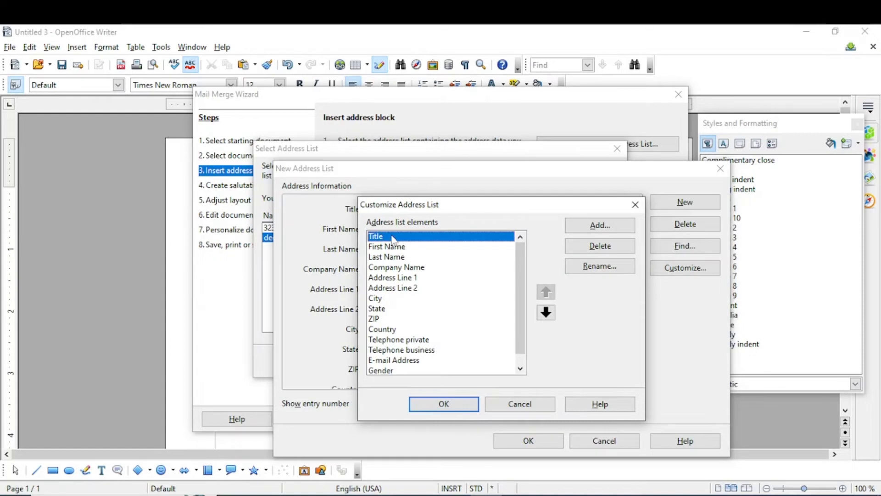
scroll(393, 366, "down", 1)
left_click(391, 363)
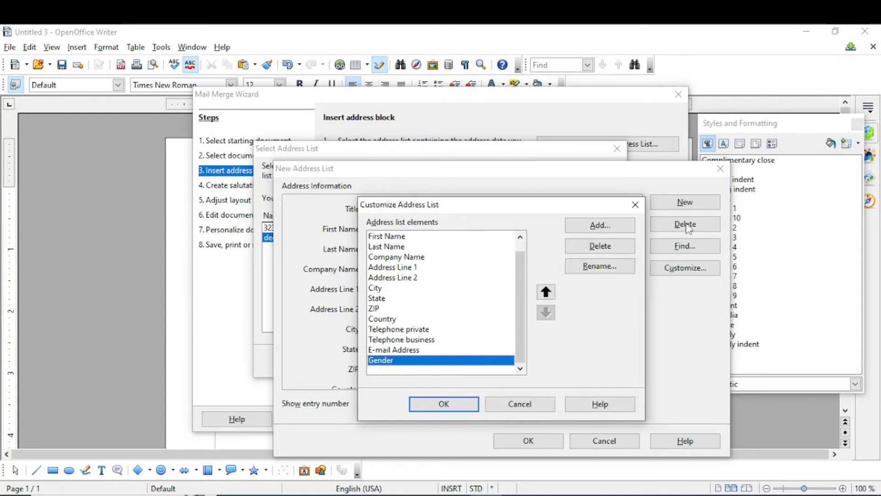
left_click(625, 249)
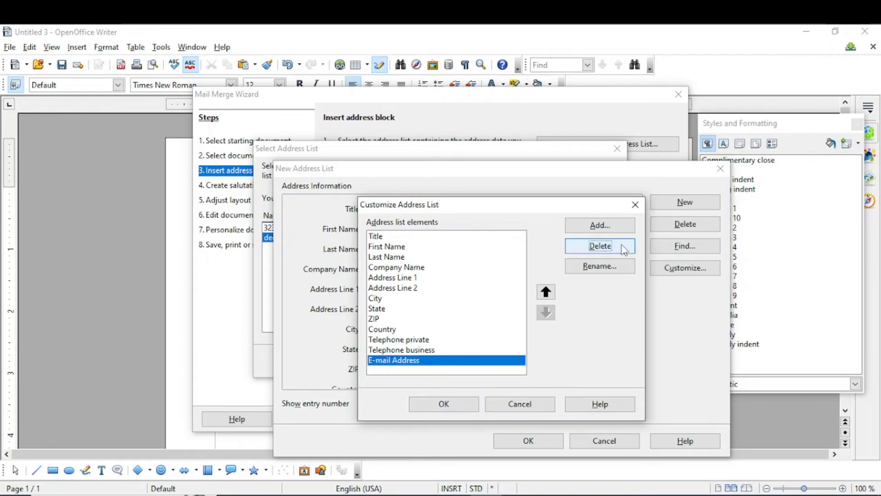
left_click(613, 248)
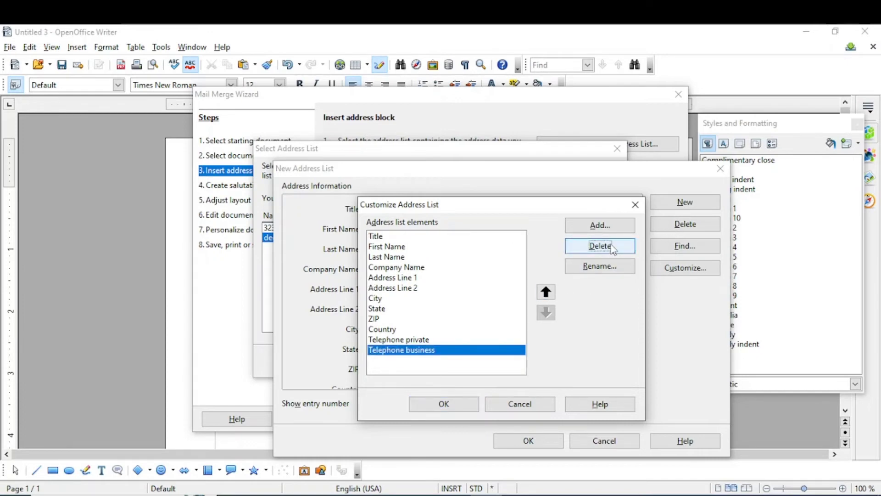
left_click(613, 248)
left_click(612, 248)
left_click(613, 248)
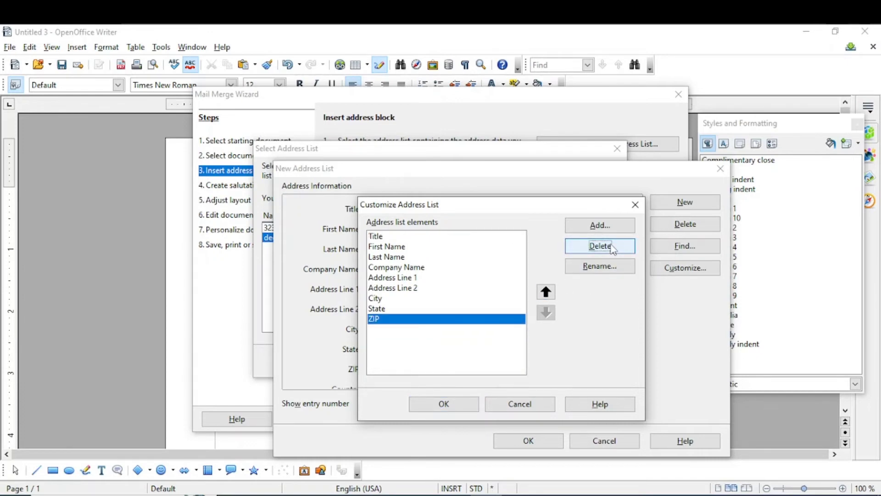
left_click(613, 248)
left_click(613, 248)
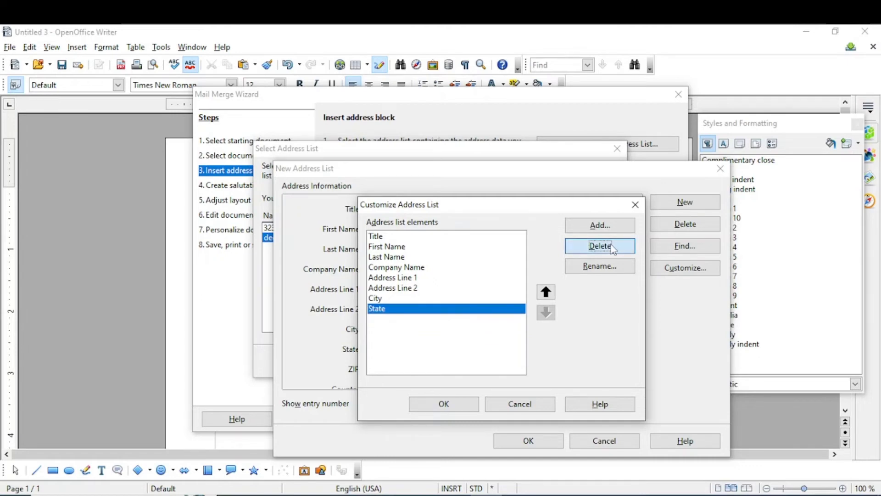
- Remove Address Line 2, Company Name, Last Name and Title from the address list, leaving First Name, Address Line 1 and City
left_click(411, 278)
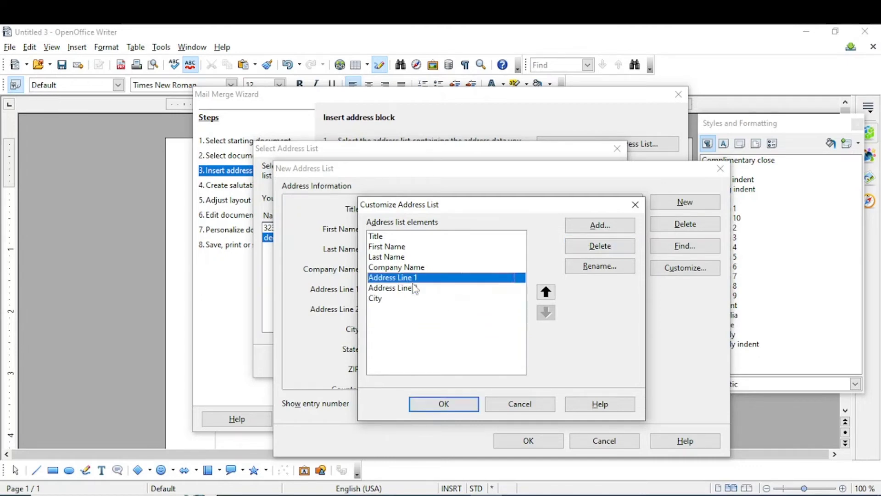
left_click(412, 289)
left_click(579, 249)
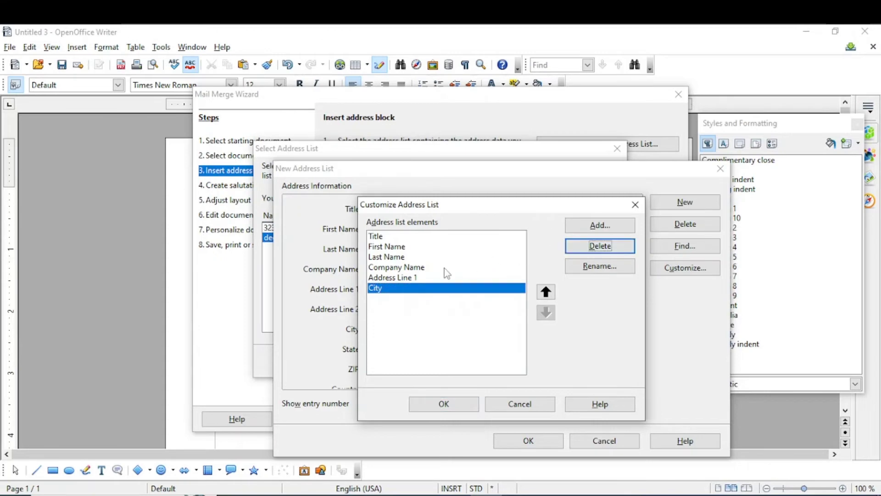
left_click(456, 267)
left_click(579, 248)
left_click(400, 258)
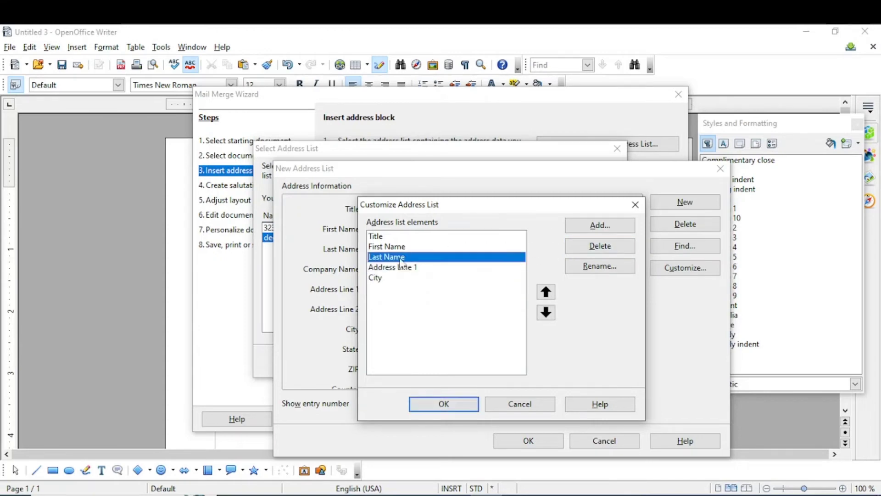
left_click(597, 246)
left_click(385, 238)
left_click(574, 246)
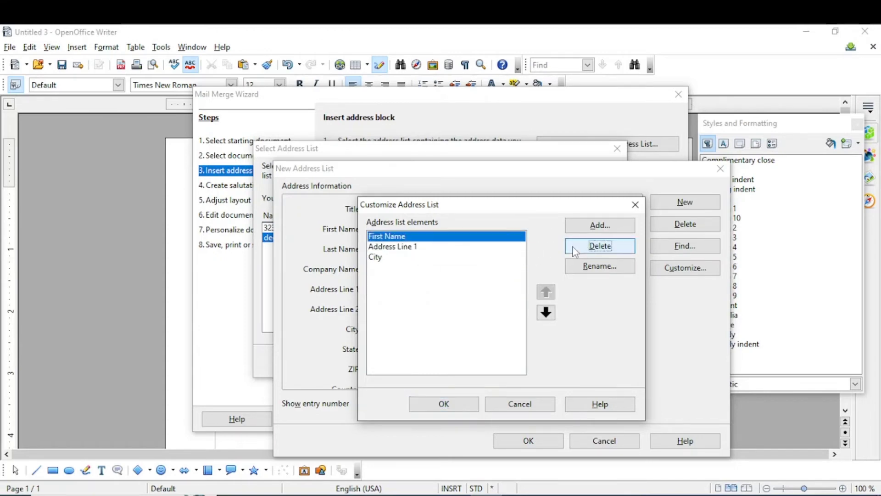
left_click(459, 404)
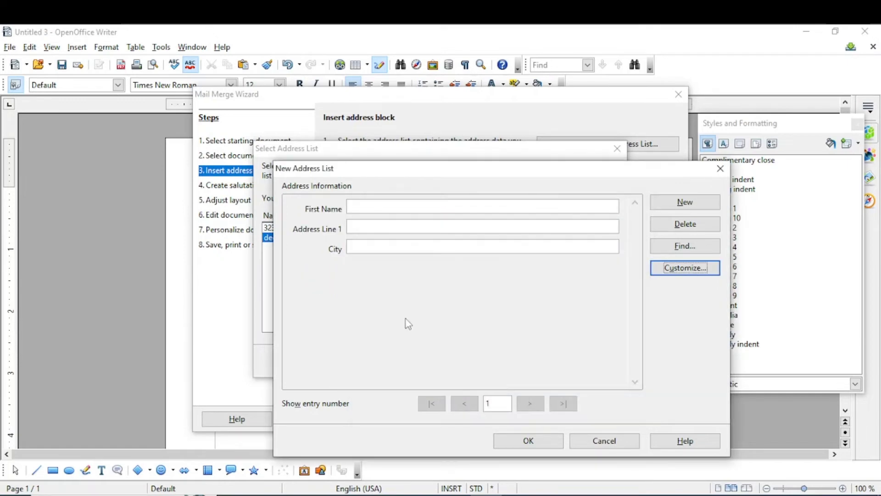
- Fill in the first recipient's first name, address line and city in the new address list
left_click(359, 207)
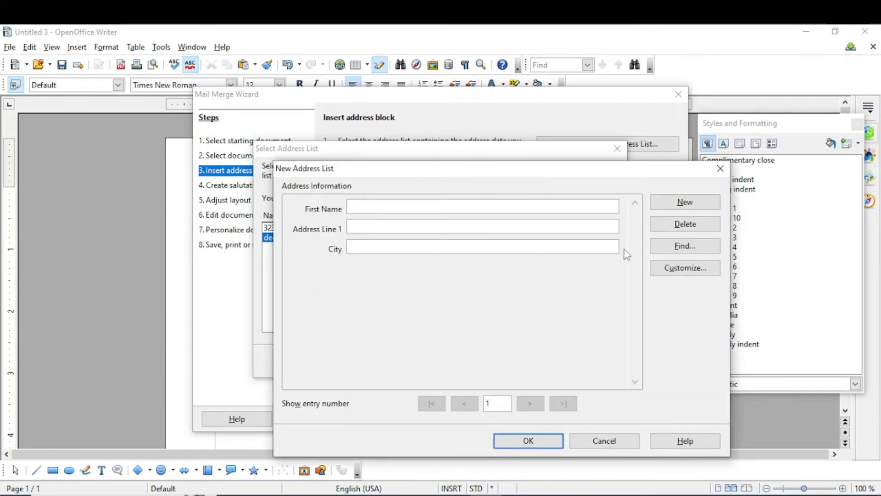
type("kala")
type("alanga")
type("madurai")
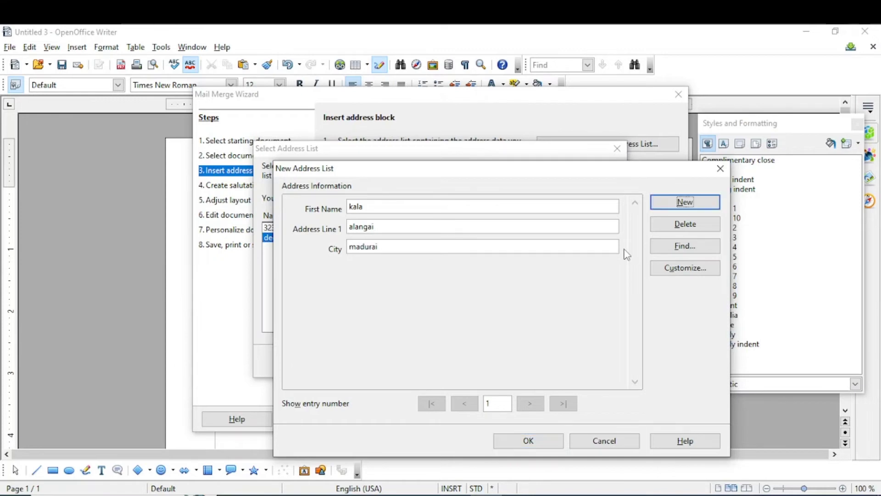
- Add a second entry to the address list with that recipient's first name, address line and city
left_click(685, 202)
left_click(385, 206)
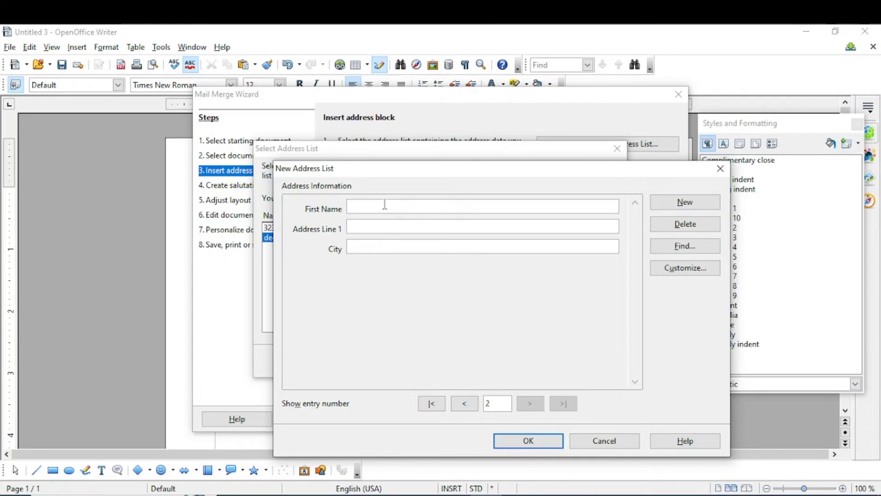
type("bala")
key("Tab")
type("selam")
key("Tab")
type("selam")
- Add a third entry to the address list with that recipient's first name, address line and city
left_click(685, 202)
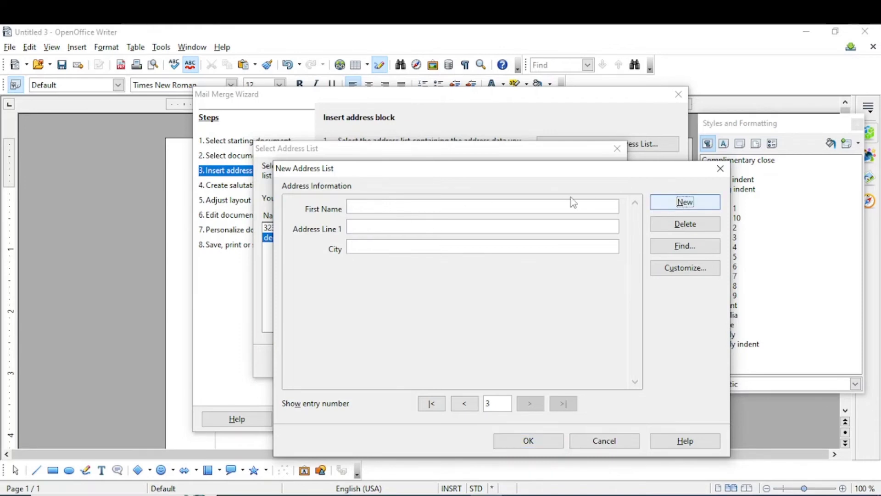
left_click(372, 207)
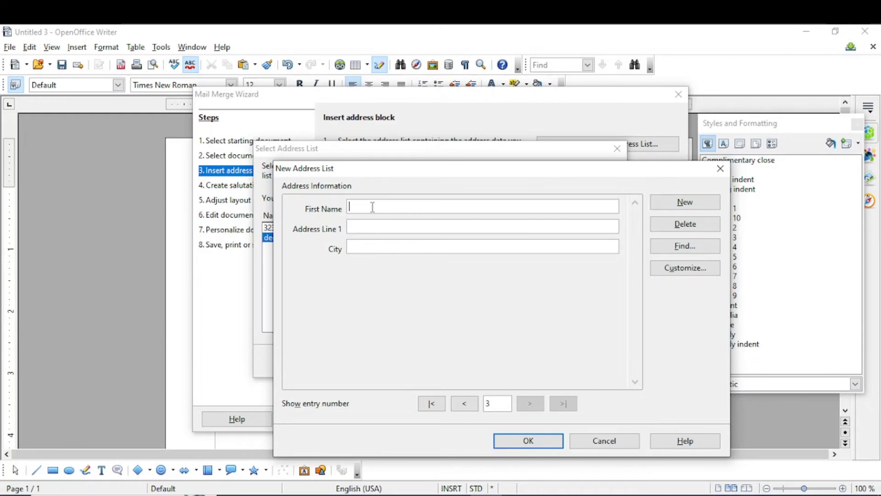
type("geet")
type("erode")
type("d")
type("rode")
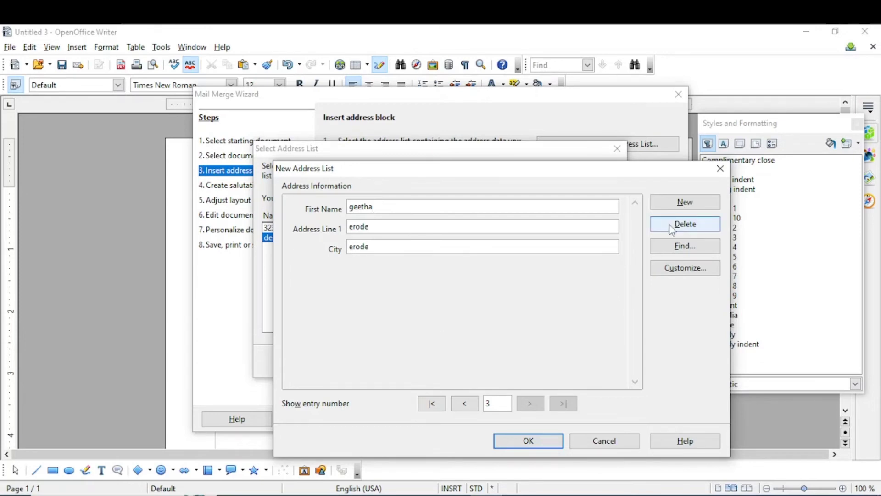
- Save the address list as a .csv file named with the third recipient's first name, and use it for the merge
left_click(544, 443)
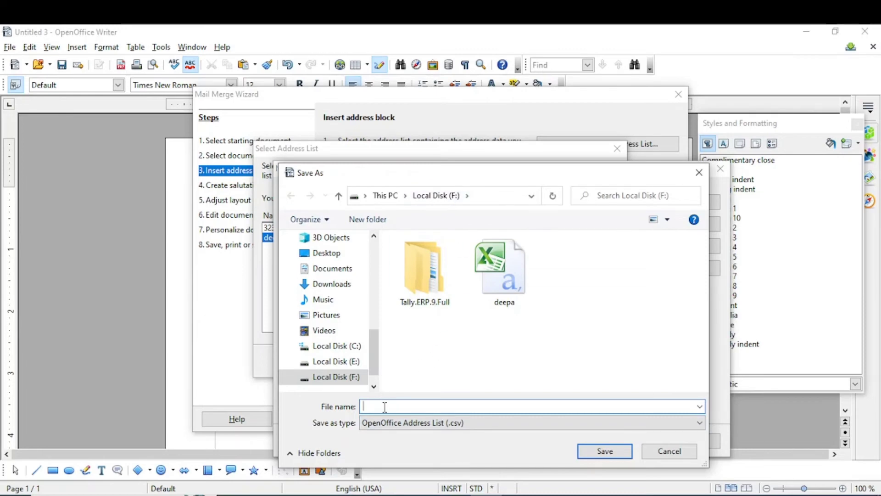
type("geetha")
left_click(601, 451)
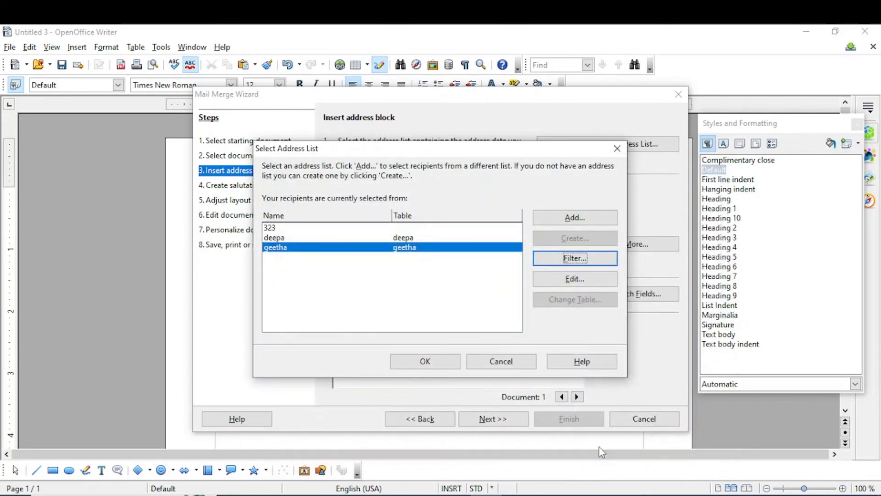
left_click(432, 363)
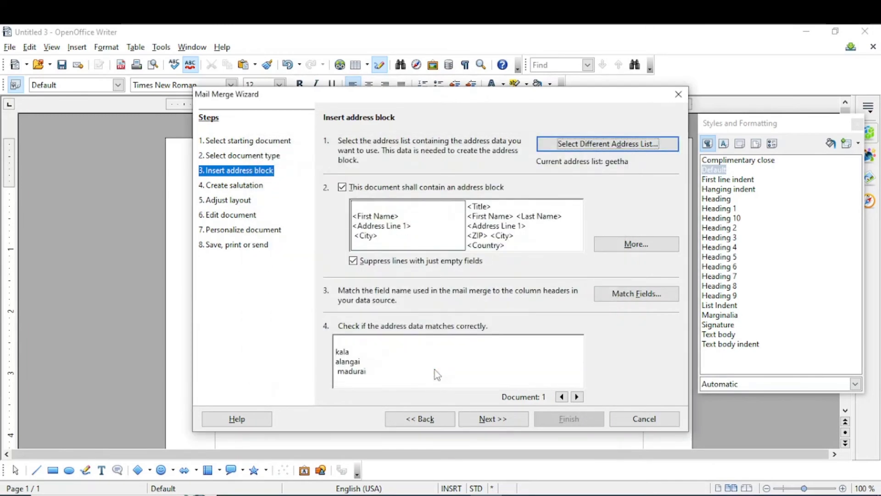
- Review the address block made of First Name, Address Line 1 and City, and accept it as the preferred block
left_click(633, 244)
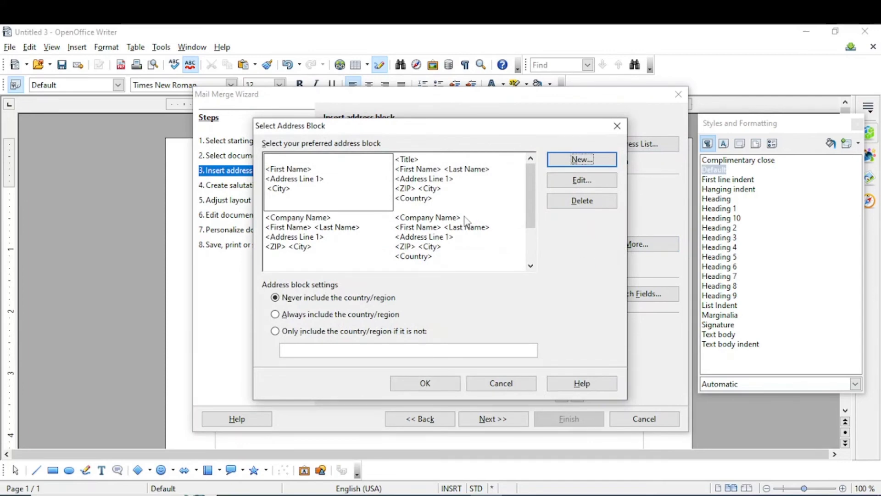
left_click(581, 180)
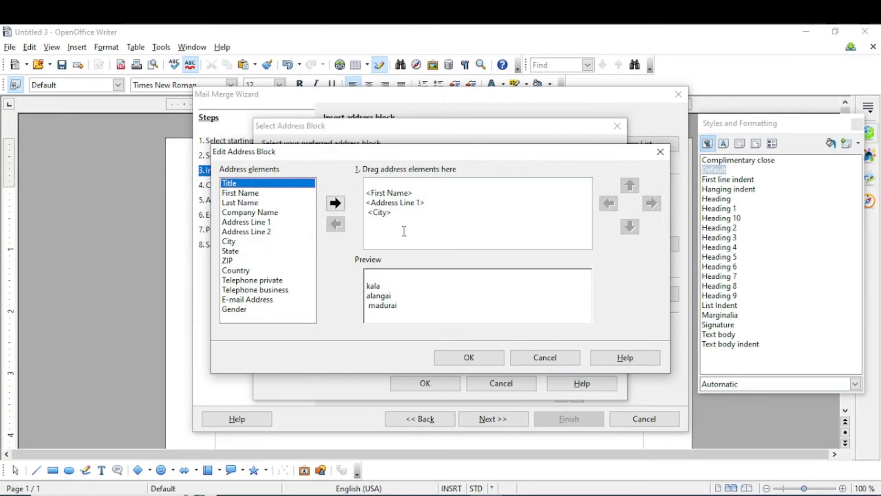
left_click(455, 360)
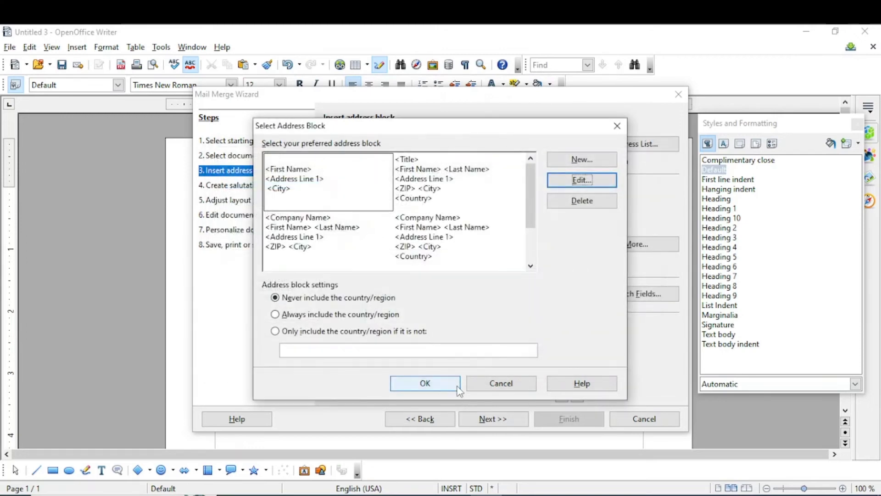
left_click(425, 384)
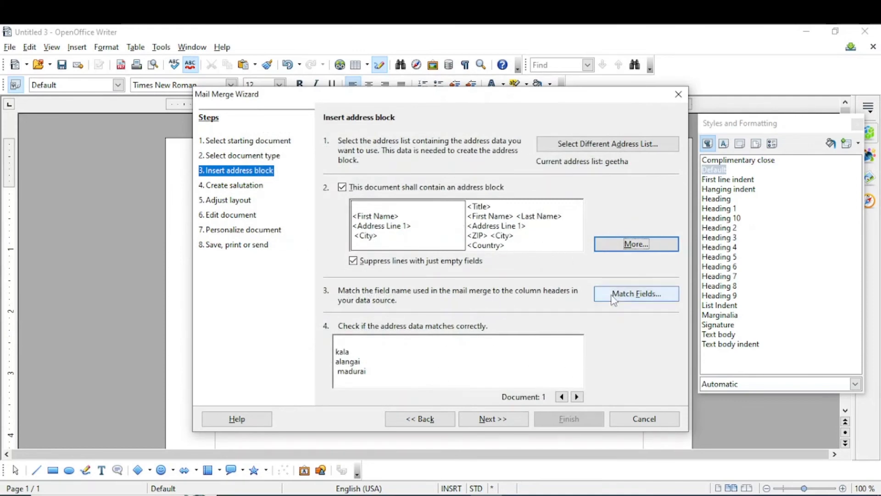
- Advance the wizard without a salutation, keeping the default layout, through the document preview to personalizing the merged documents
left_click(491, 420)
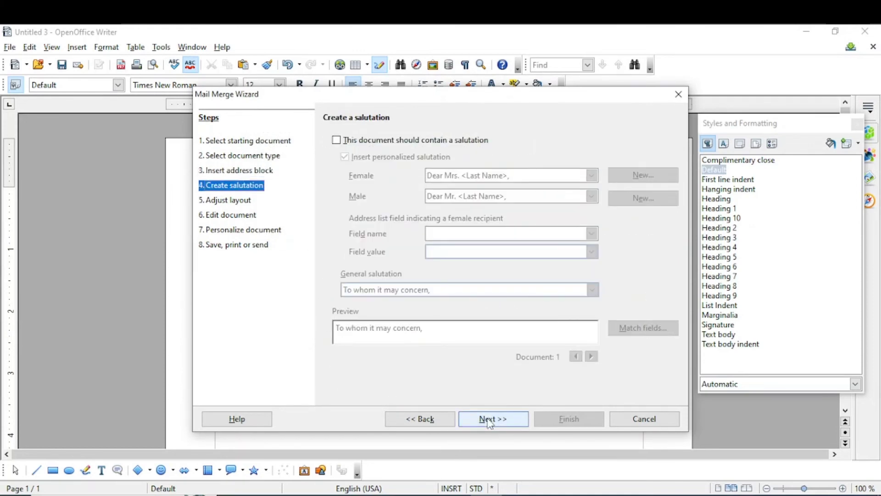
left_click(490, 420)
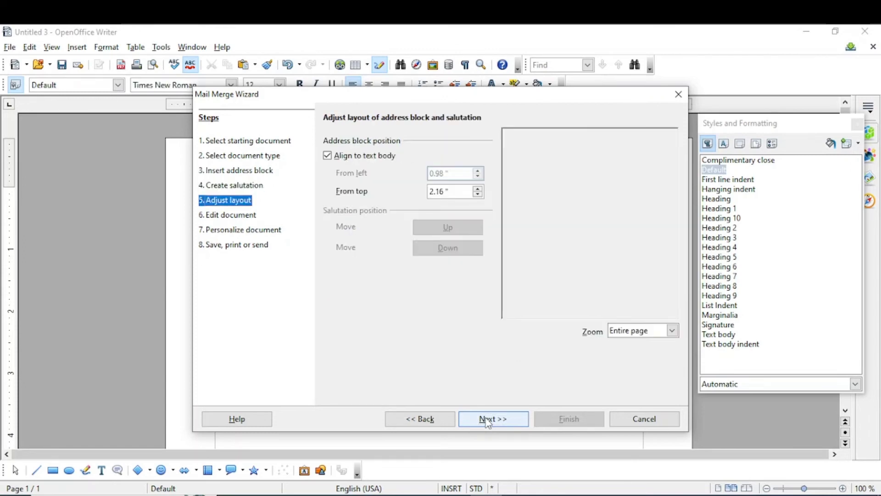
left_click(488, 420)
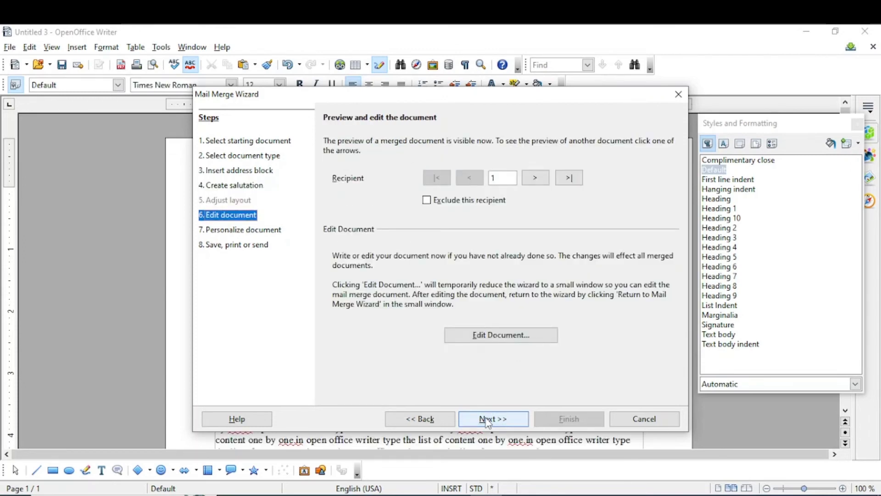
left_click(489, 421)
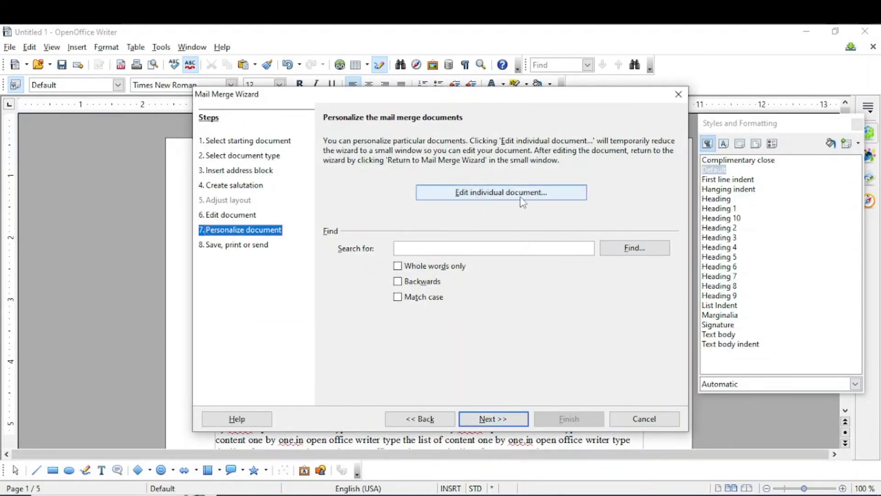
- Open the merged document for individual editing and review each recipient's letter through the last page
left_click(523, 202)
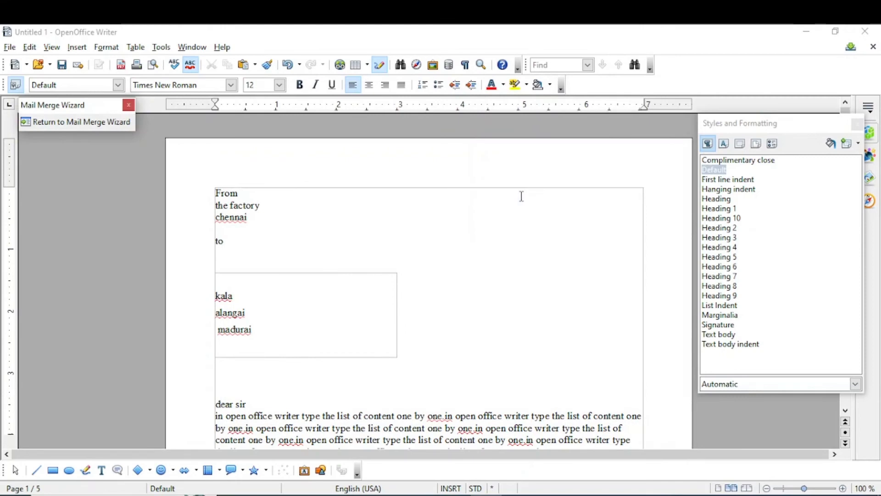
scroll(481, 225, "down", 12)
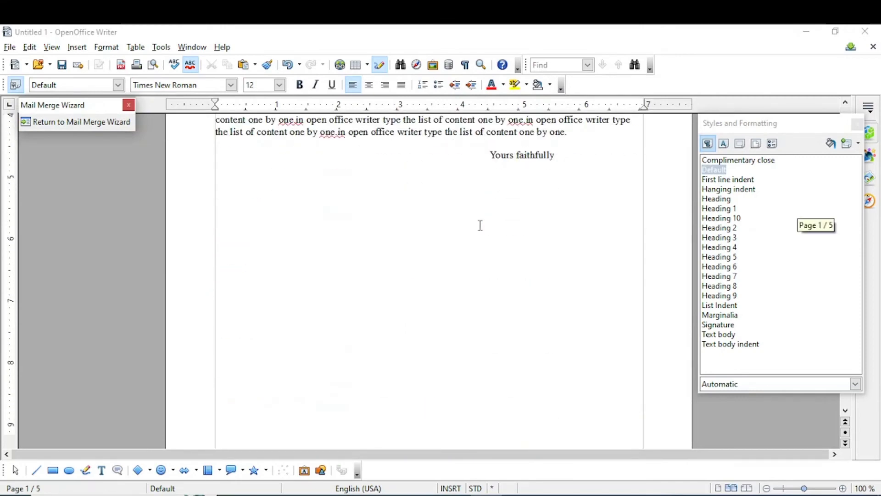
scroll(481, 225, "down", 10)
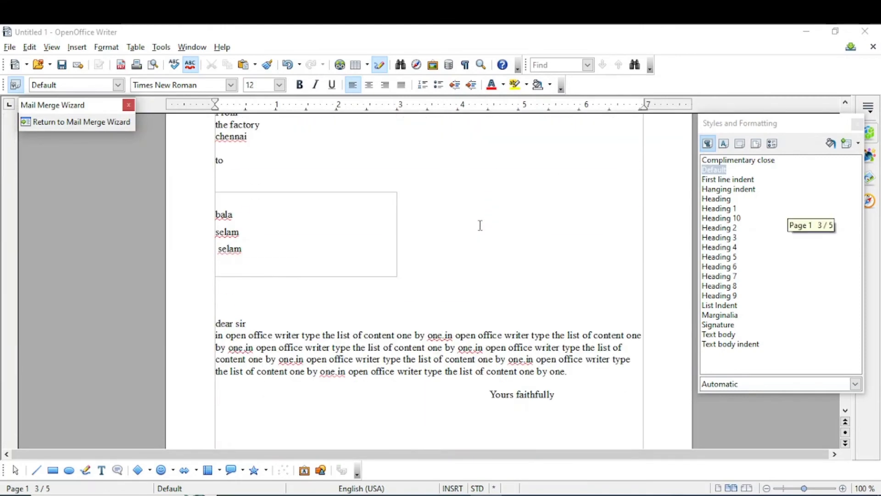
scroll(481, 226, "down", 12)
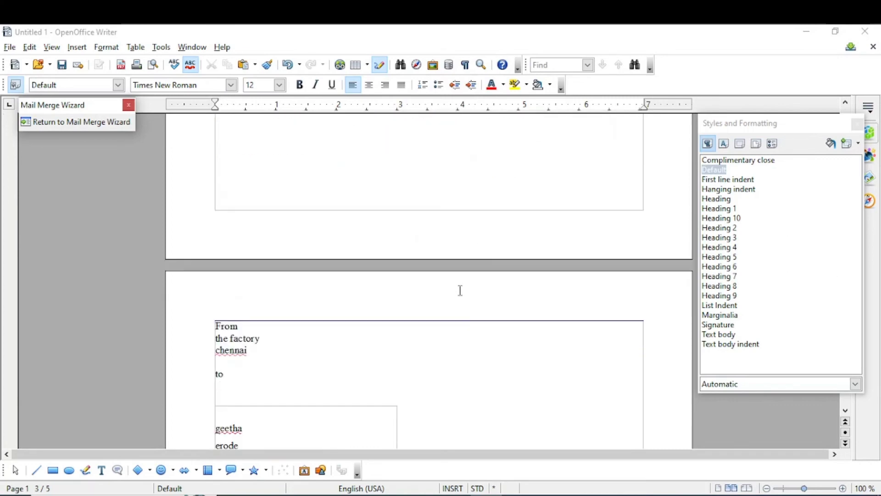
scroll(460, 290, "down", 12)
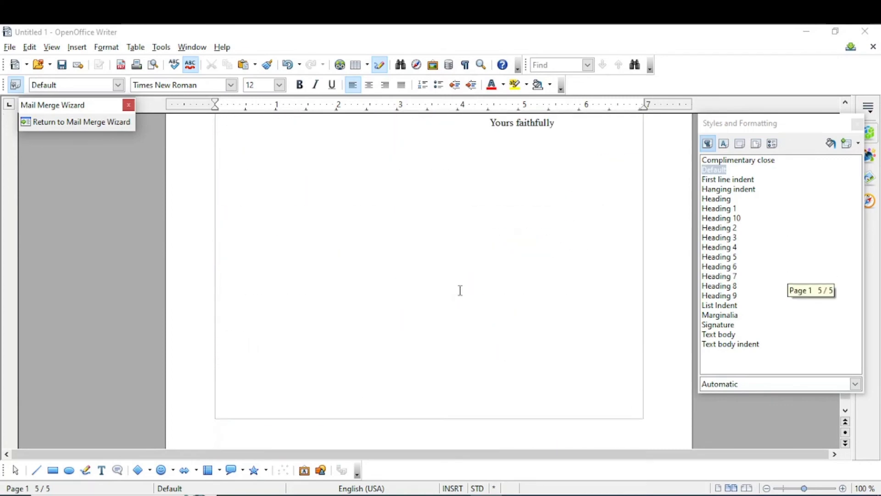
- Review the merged letters from the last page back to the first recipient's letter
scroll(460, 291, "down", 2)
scroll(460, 290, "up", 10)
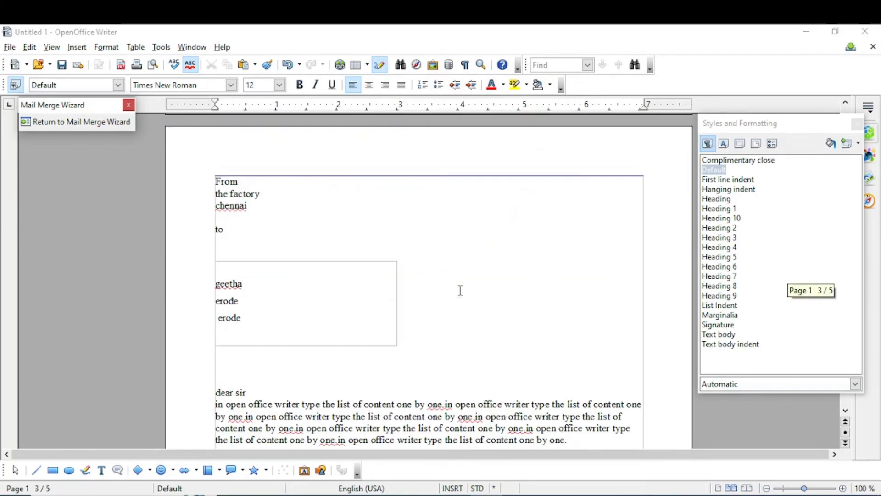
scroll(460, 290, "up", 5)
scroll(460, 290, "up", 20)
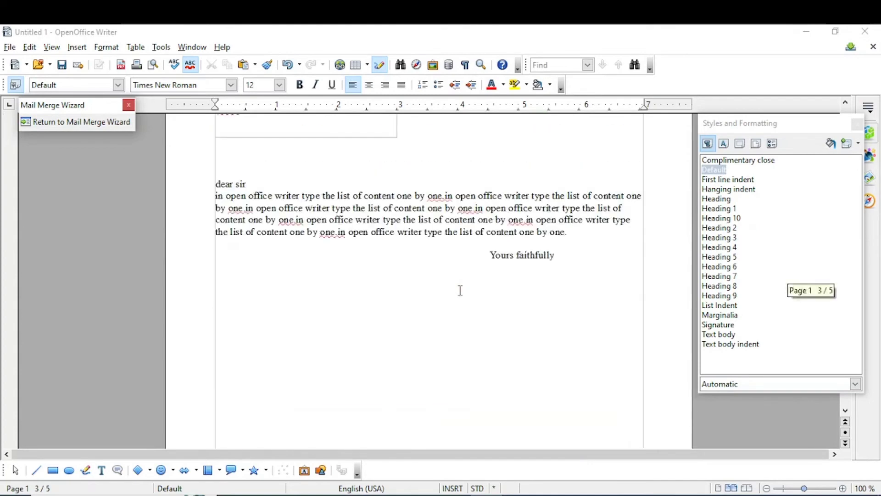
scroll(461, 290, "up", 20)
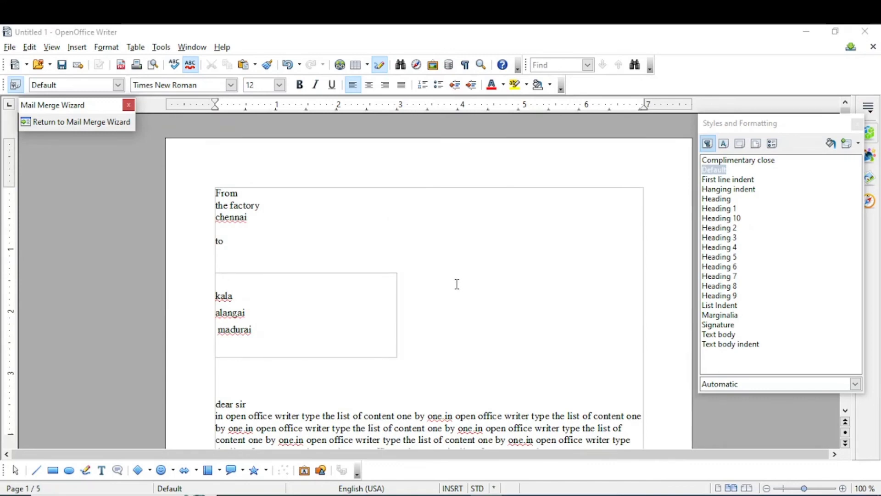
- Open the setup for a new labels document and examine its label text, database and sheet format options
left_click(10, 47)
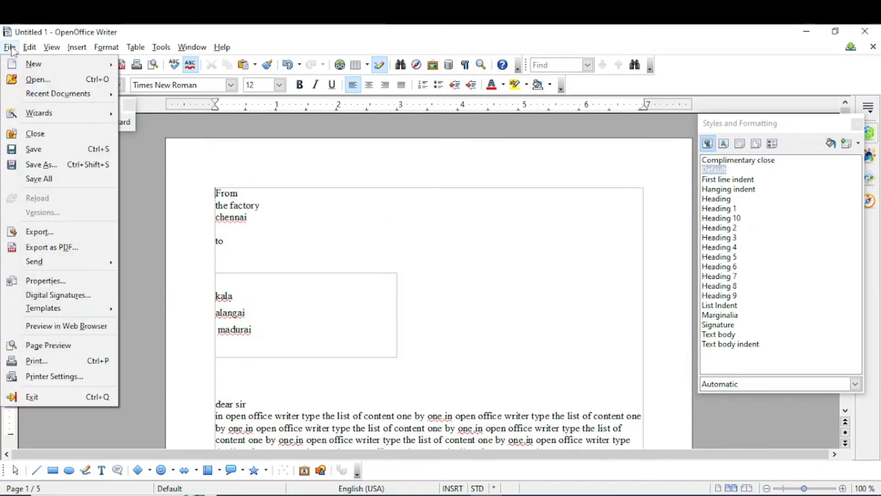
mouse_move(27, 64)
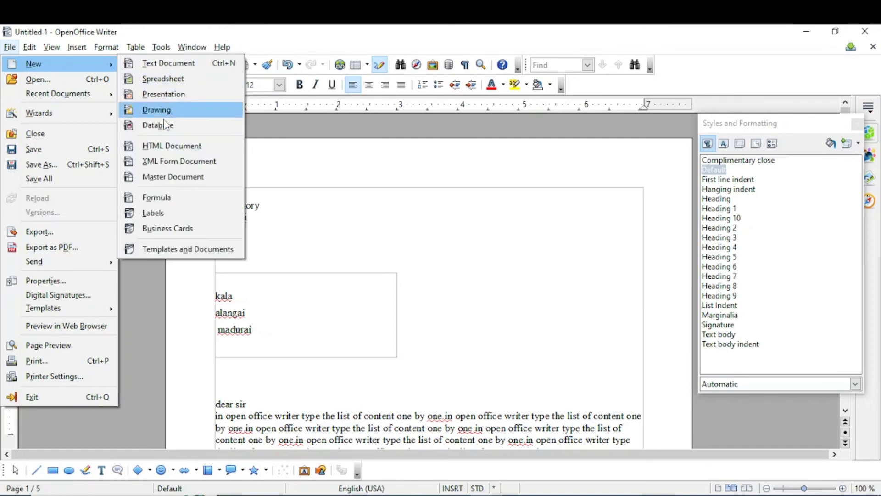
left_click(164, 216)
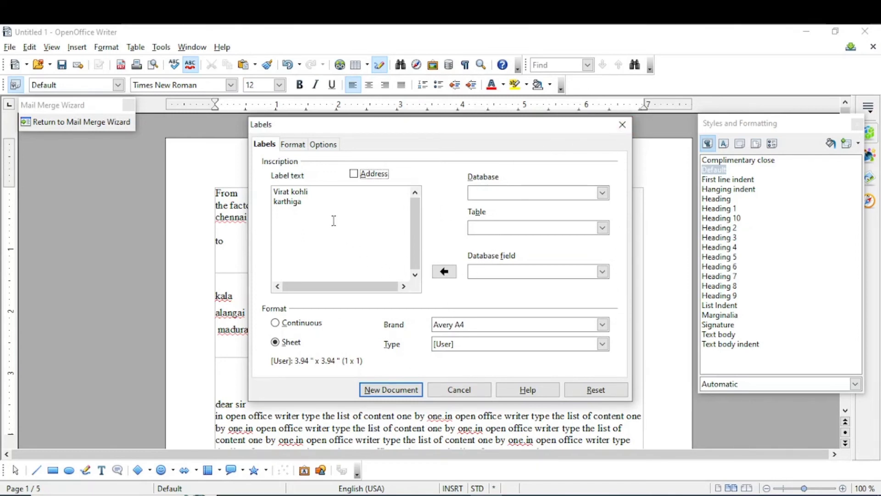
left_click(321, 209)
left_click(391, 390)
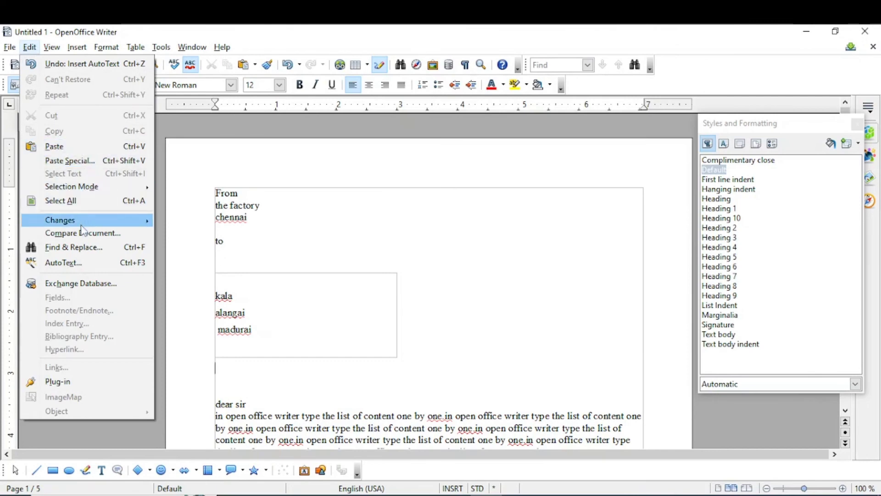
- Examine the search and replacement fields of Find & Replace, and close it without entering anything
left_click(83, 248)
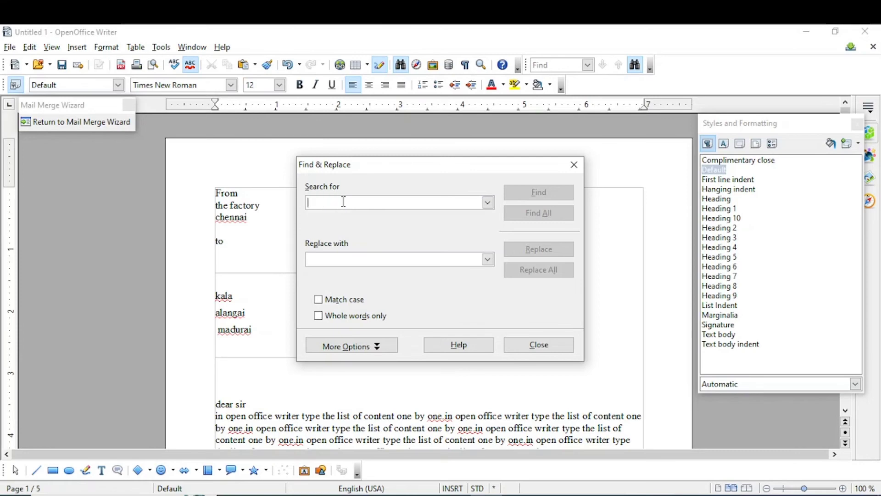
left_click(344, 257)
left_click(574, 165)
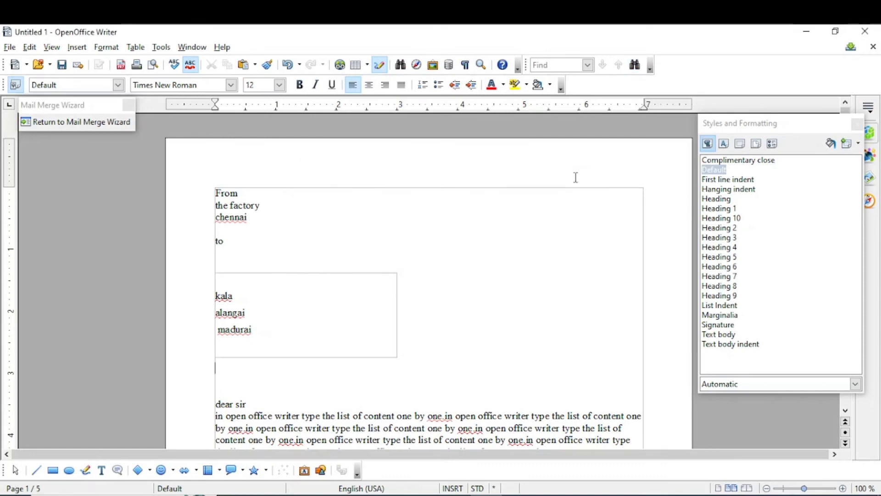
left_click(162, 47)
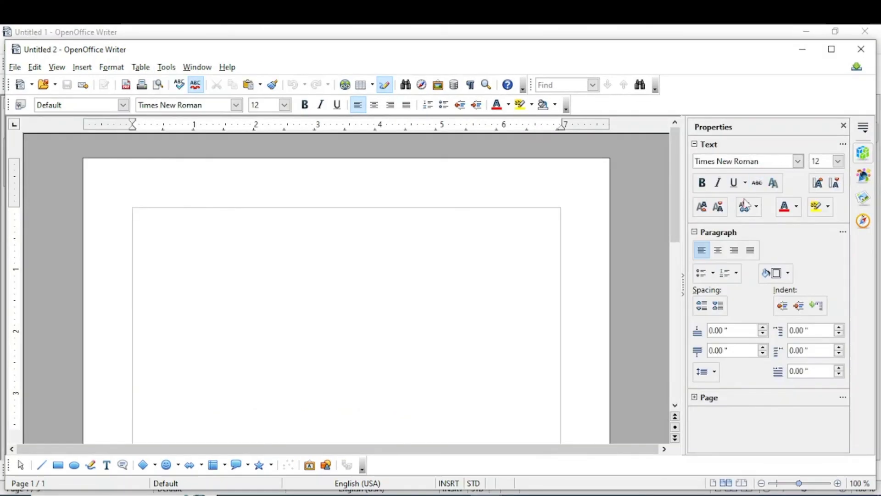
- Look through the sidebar's Styles and Formatting, Gallery, Navigator and Properties views in the blank document, ending with the Gallery
left_click(865, 180)
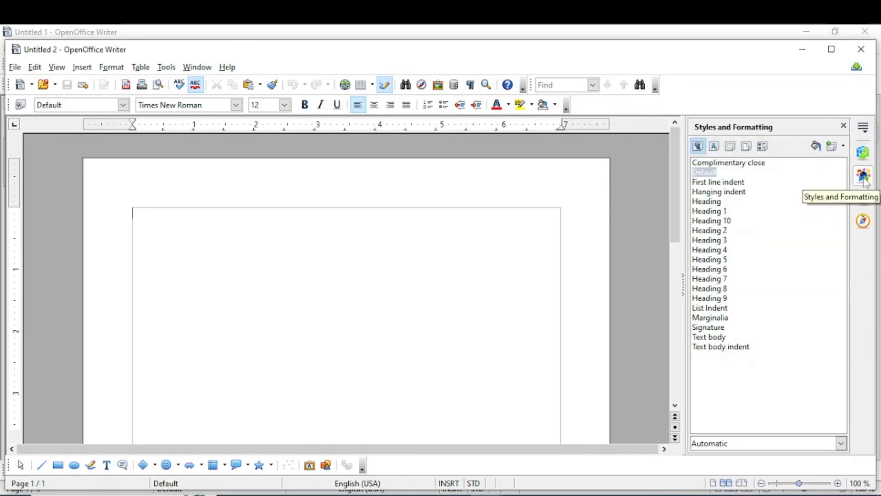
left_click(864, 198)
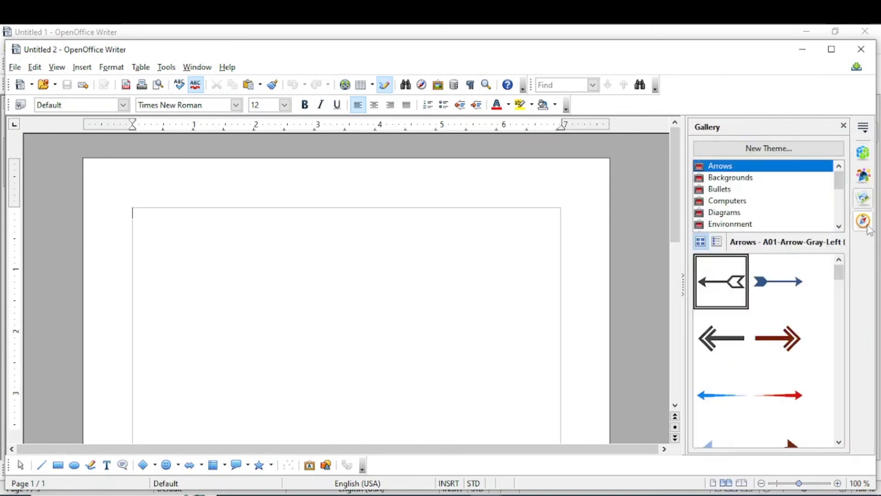
left_click(867, 224)
left_click(863, 198)
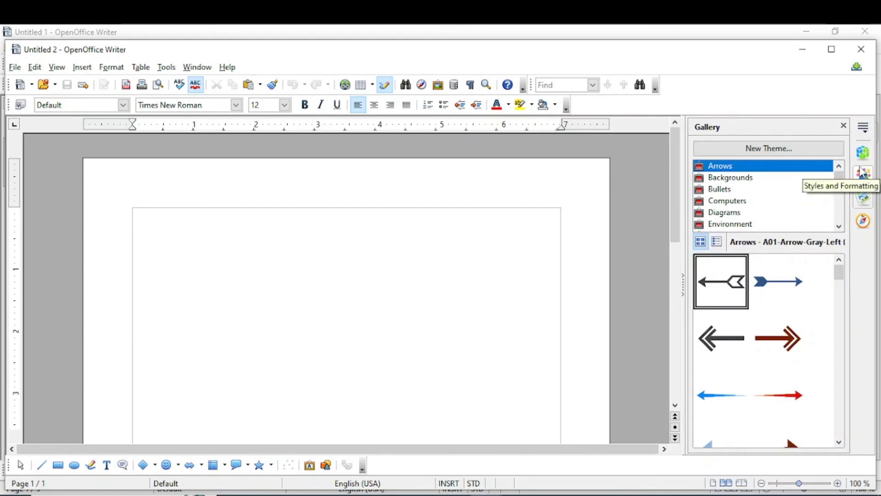
left_click(864, 152)
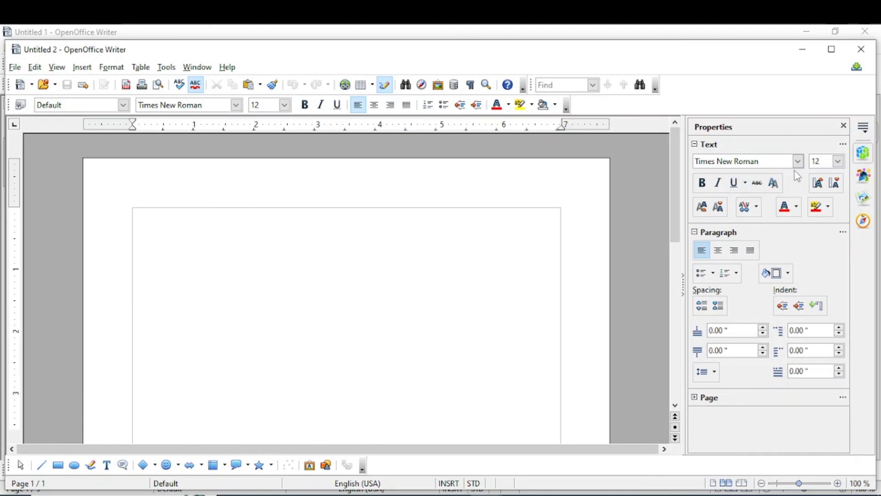
left_click(863, 129)
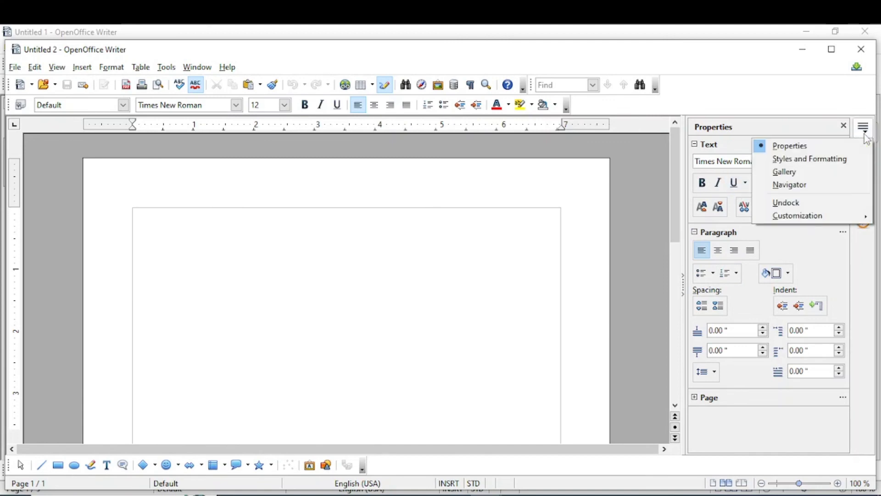
left_click(798, 170)
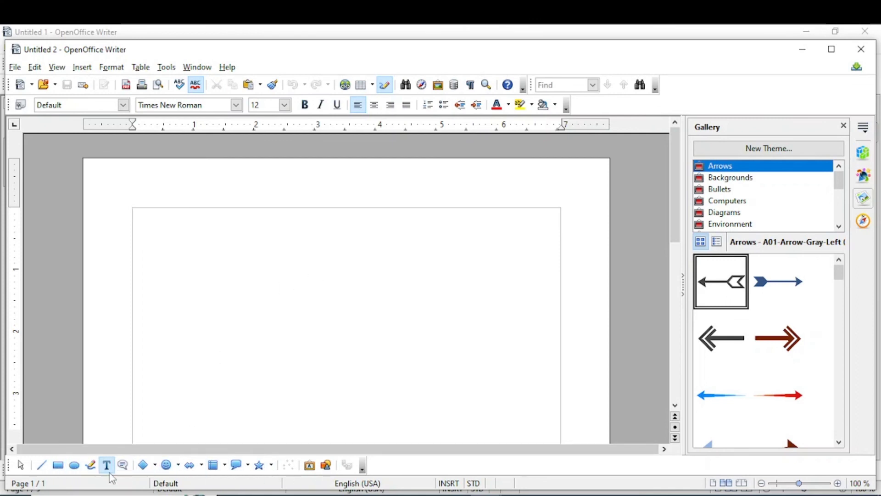
- Draw an ellipse about 1.31 by 0.97 inches near the page's upper left and a smiley about 1.19 inches across near its upper right
left_click(74, 465)
mouse_move(156, 232)
left_mouse_down()
mouse_move(157, 257)
mouse_move(236, 283)
mouse_move(238, 293)
left_mouse_up()
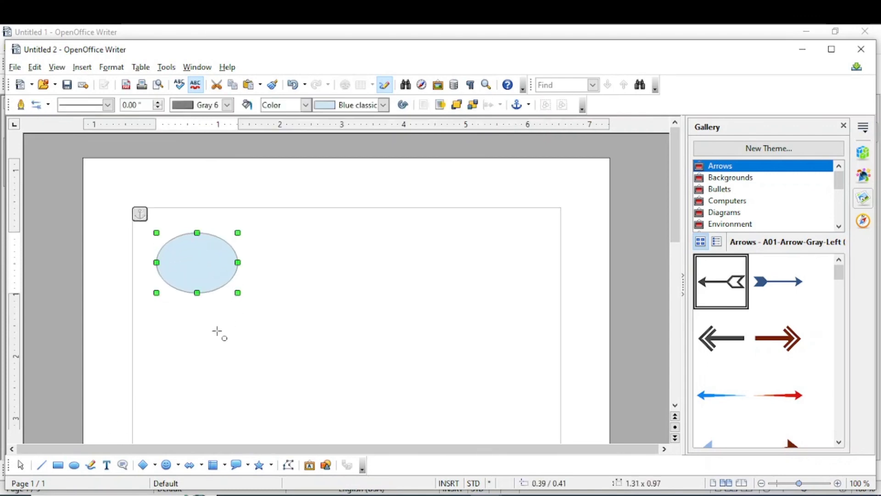
left_click(167, 465)
left_click_drag(450, 231, 524, 305)
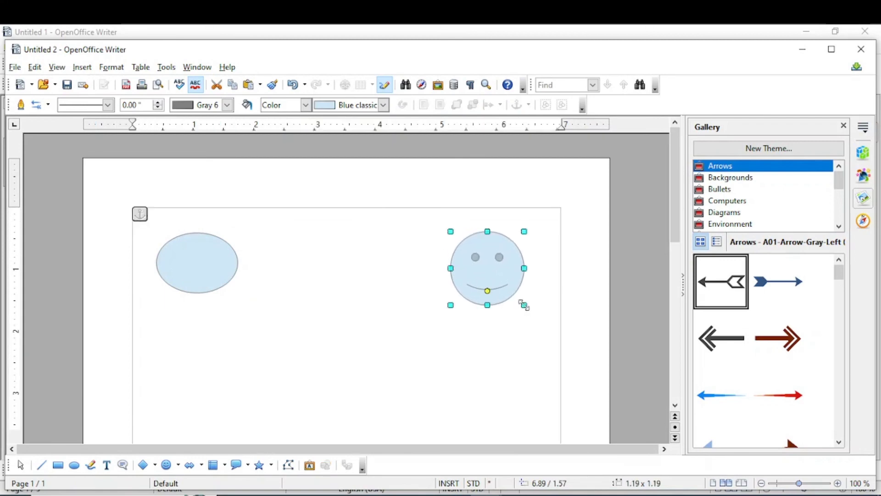
left_click(492, 283)
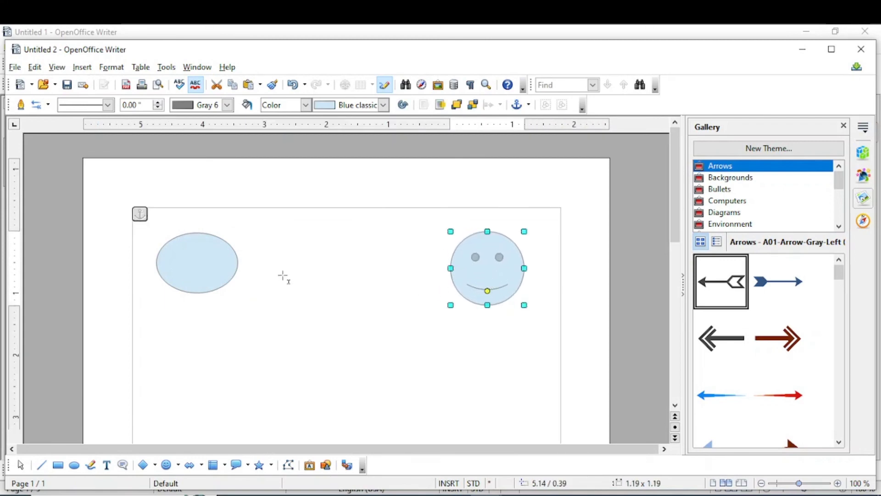